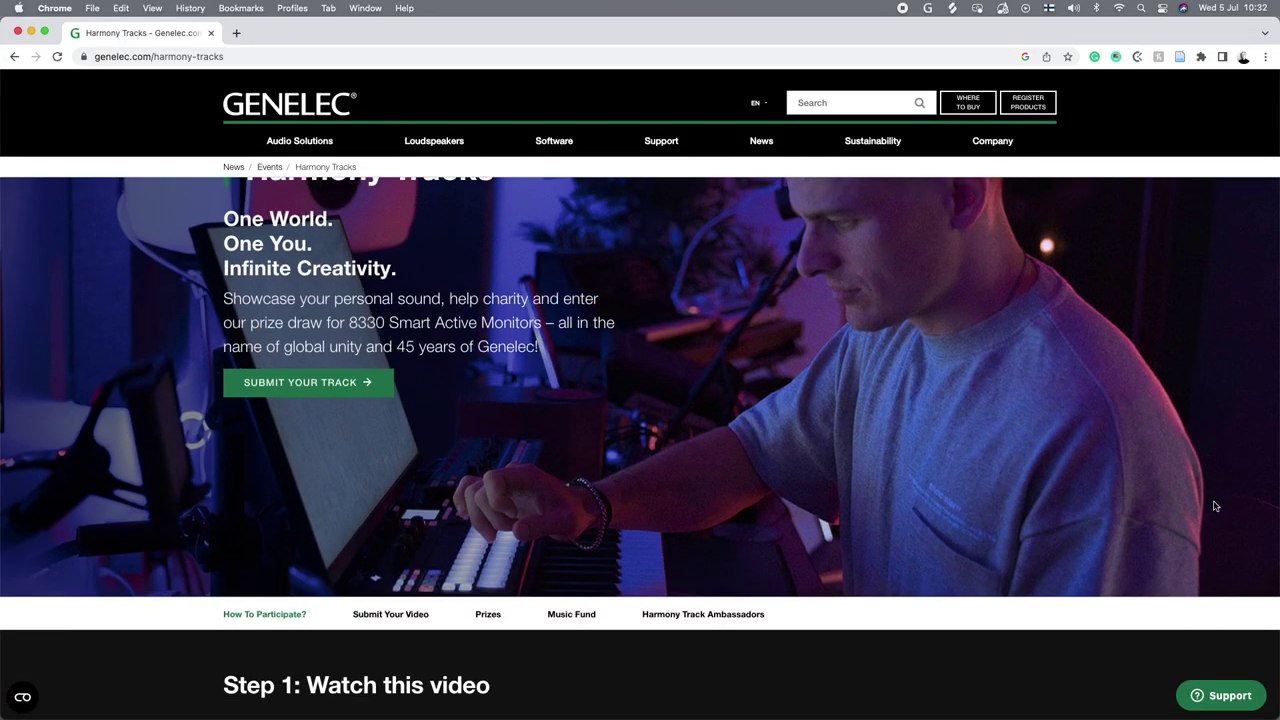
# - Scroll through Steps 1–3 of the Harmony Tracks page and jump to the Prizes section
pyautogui.scroll(-5, 1215, 506)
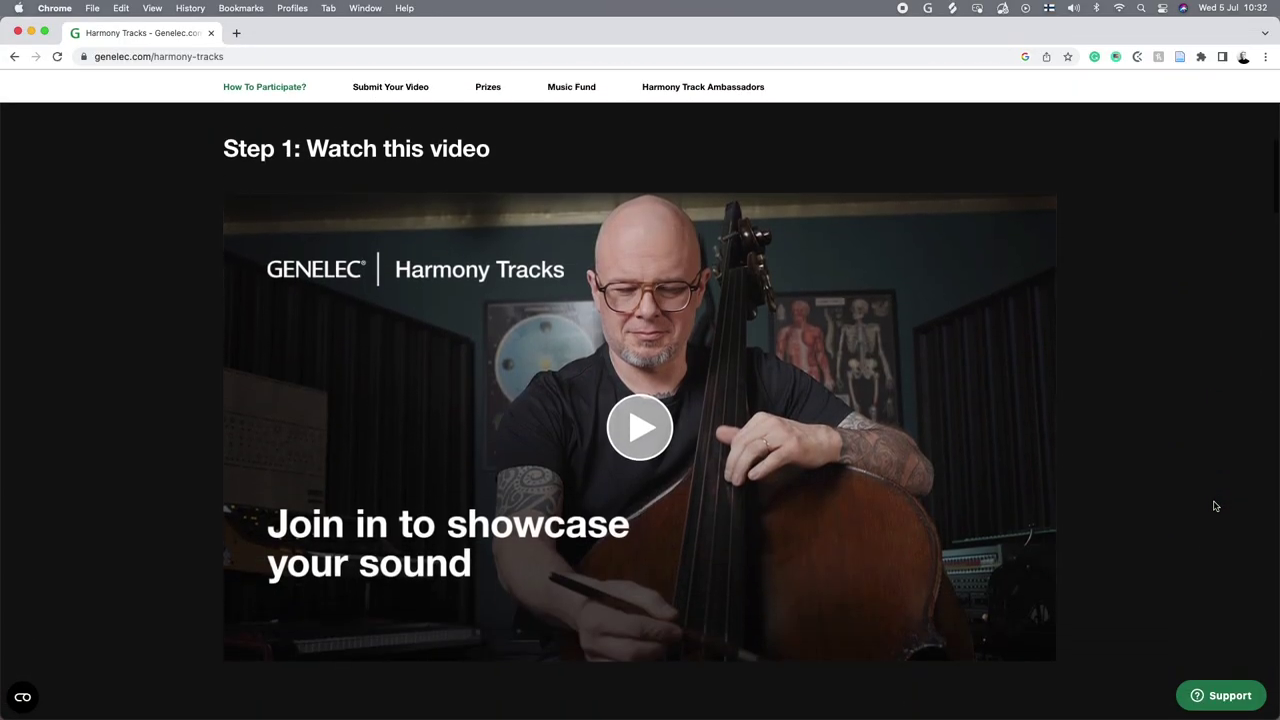
pyautogui.scroll(-15, 1215, 506)
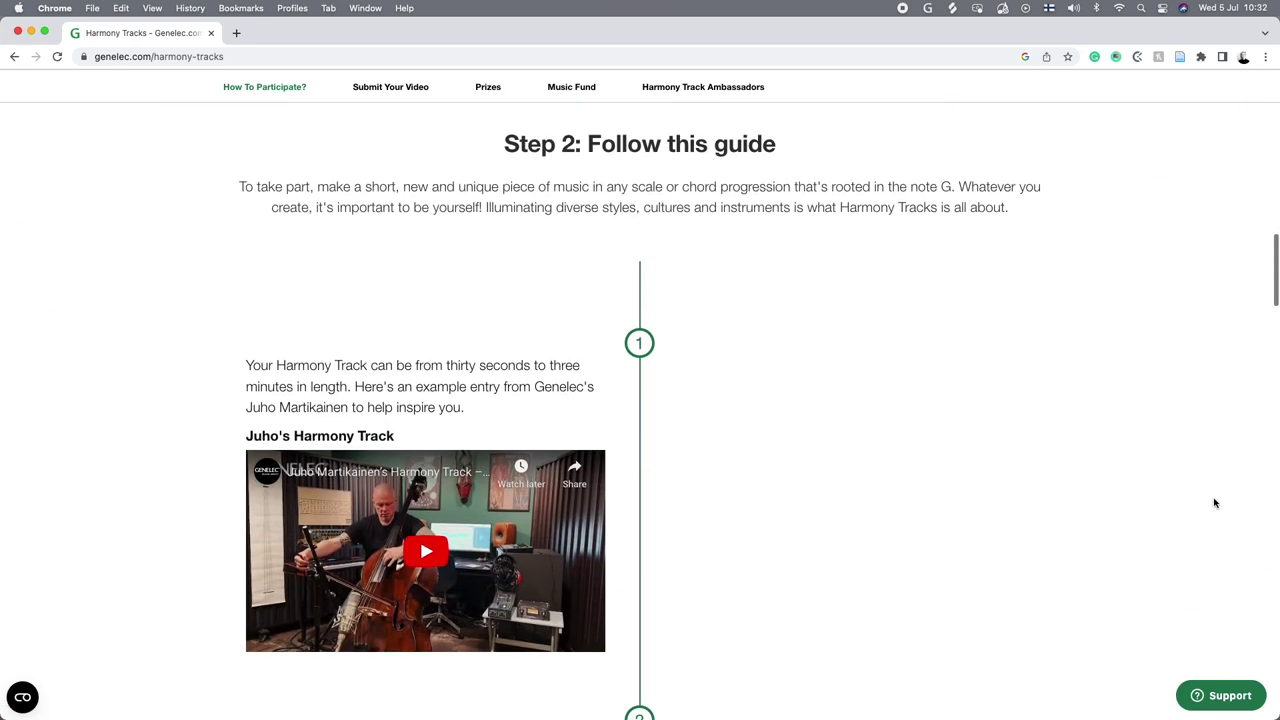
pyautogui.scroll(-10, 1215, 503)
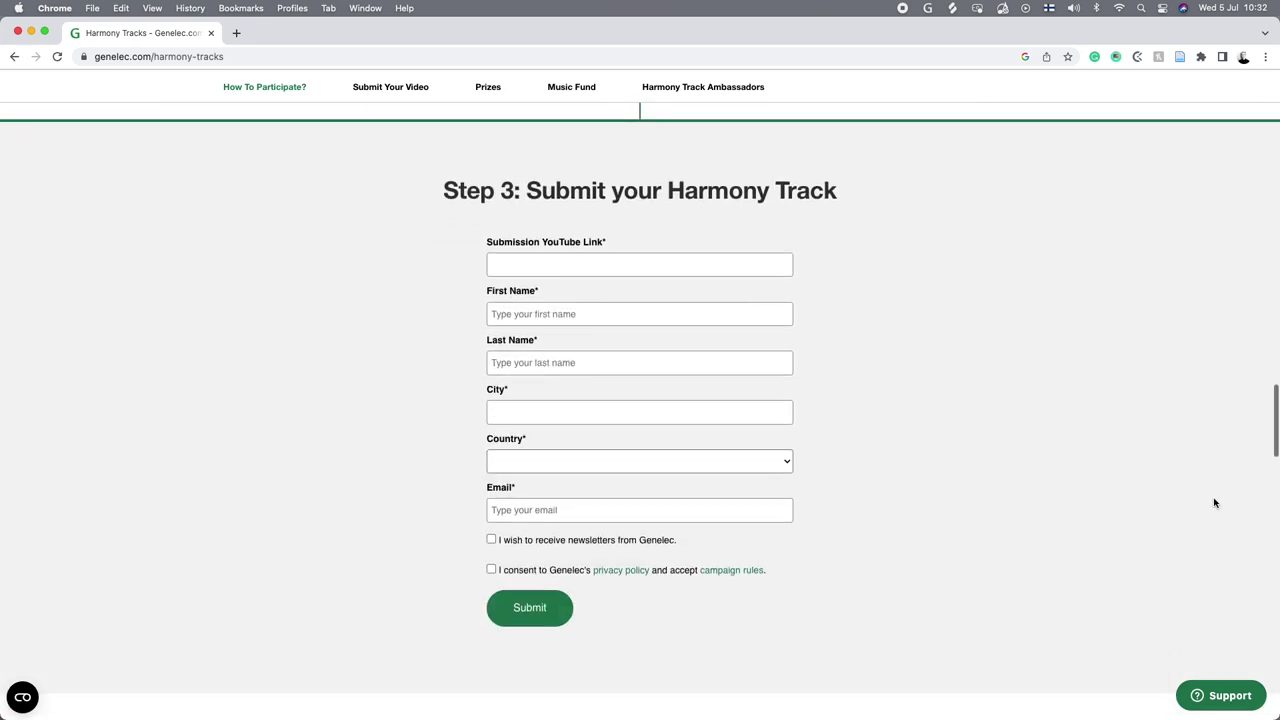
pyautogui.click(488, 87)
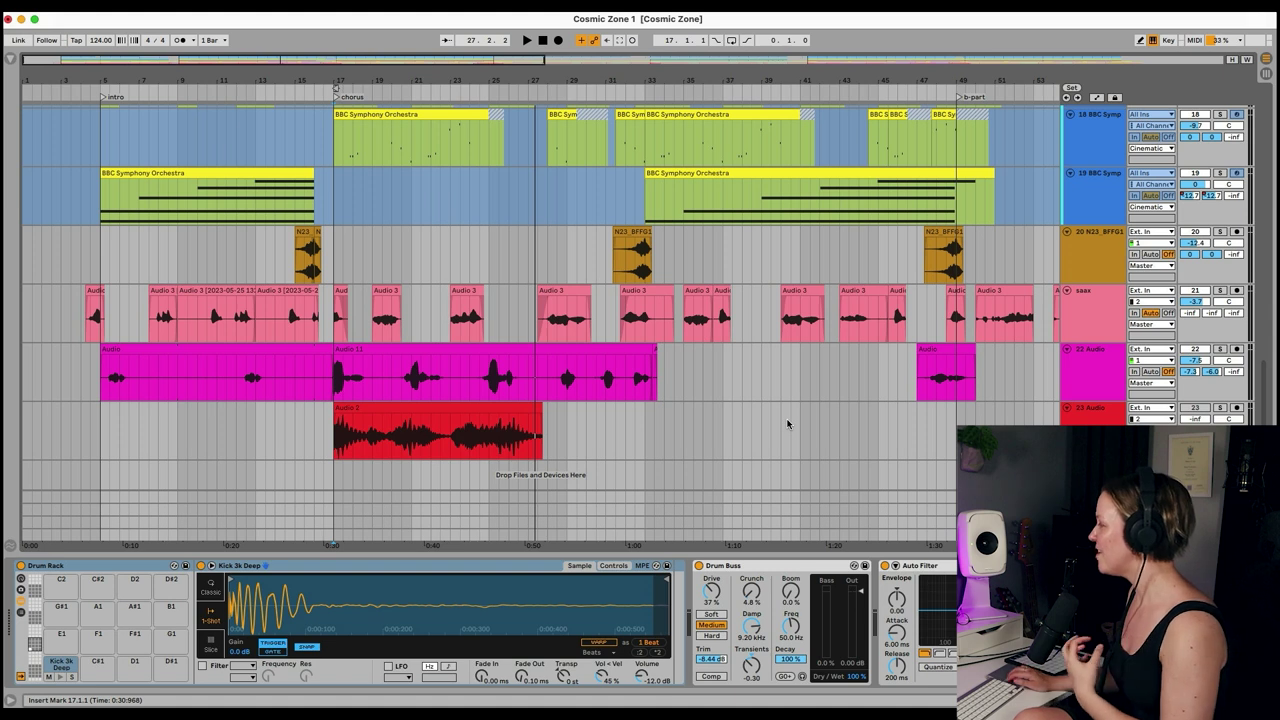
# - Open the Making Music That You Love PDF, then play the drums from the chorus at bar 17
pyautogui.click(14, 640)
pyautogui.click(200, 634)
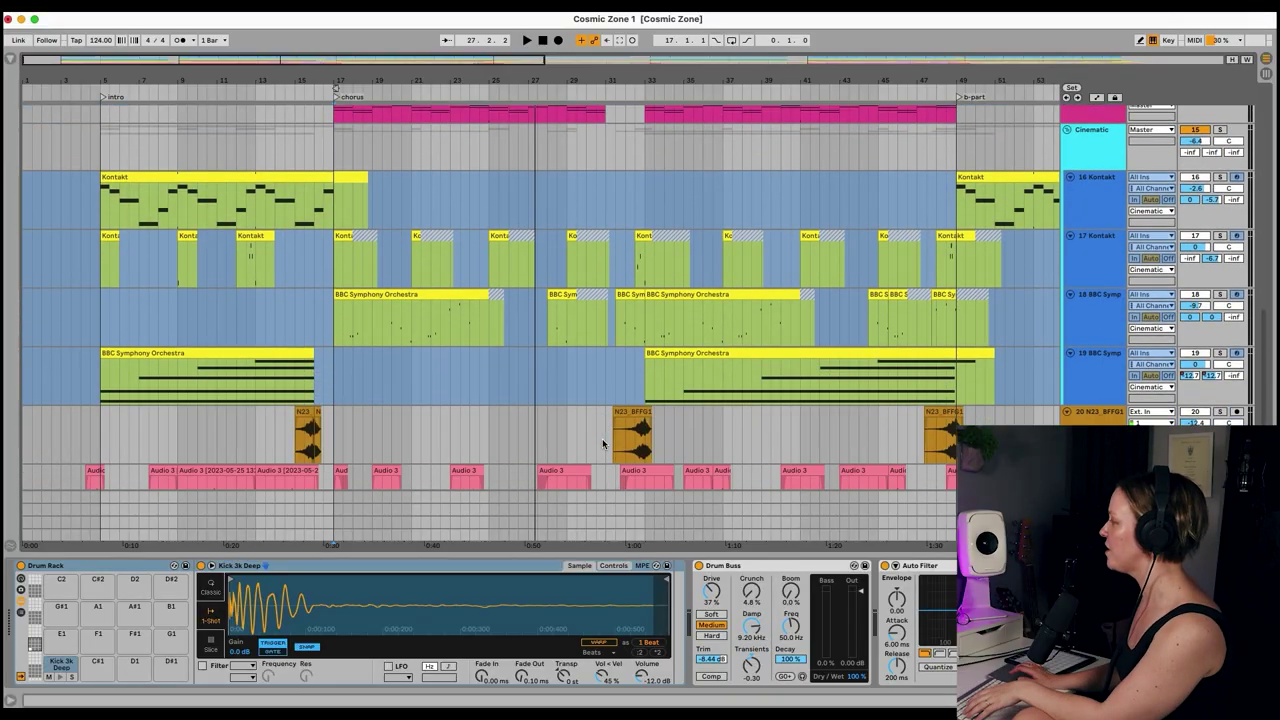
# - Stop playback, solo the 7 cLICK track and play it from the chorus
pyautogui.scroll(5, 412, 316)
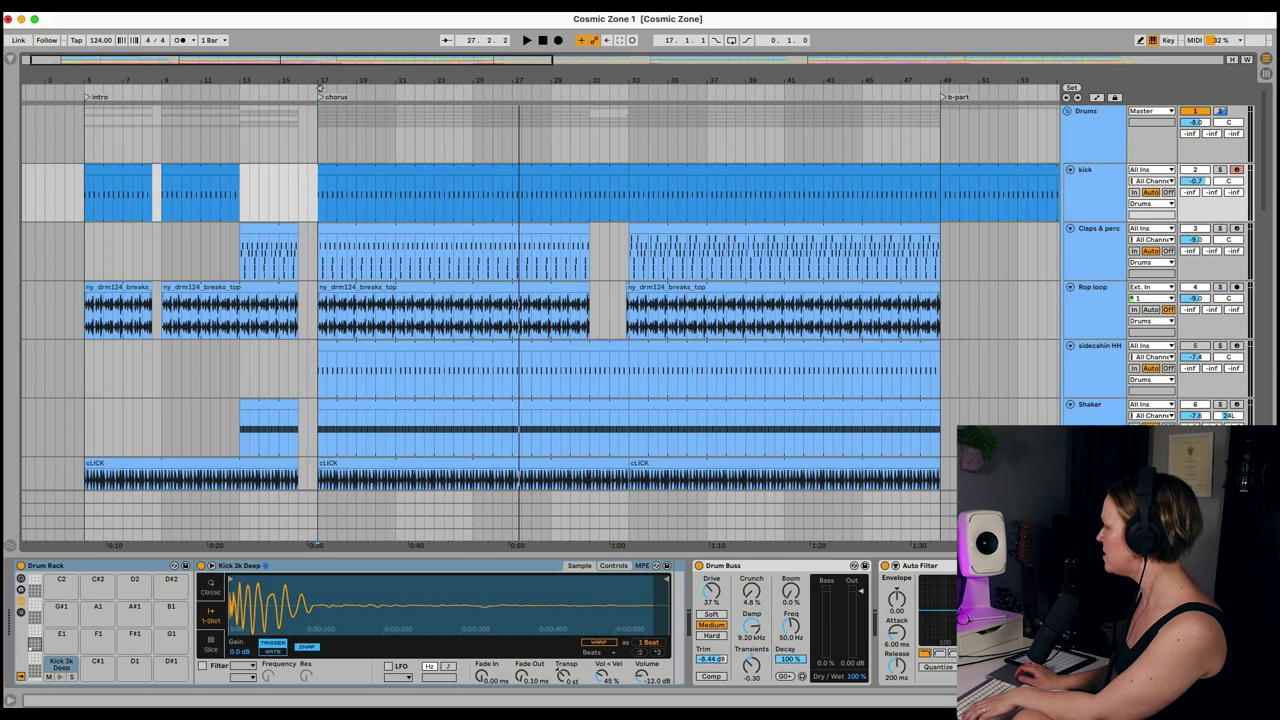
pyautogui.click(323, 183)
pyautogui.press('space')
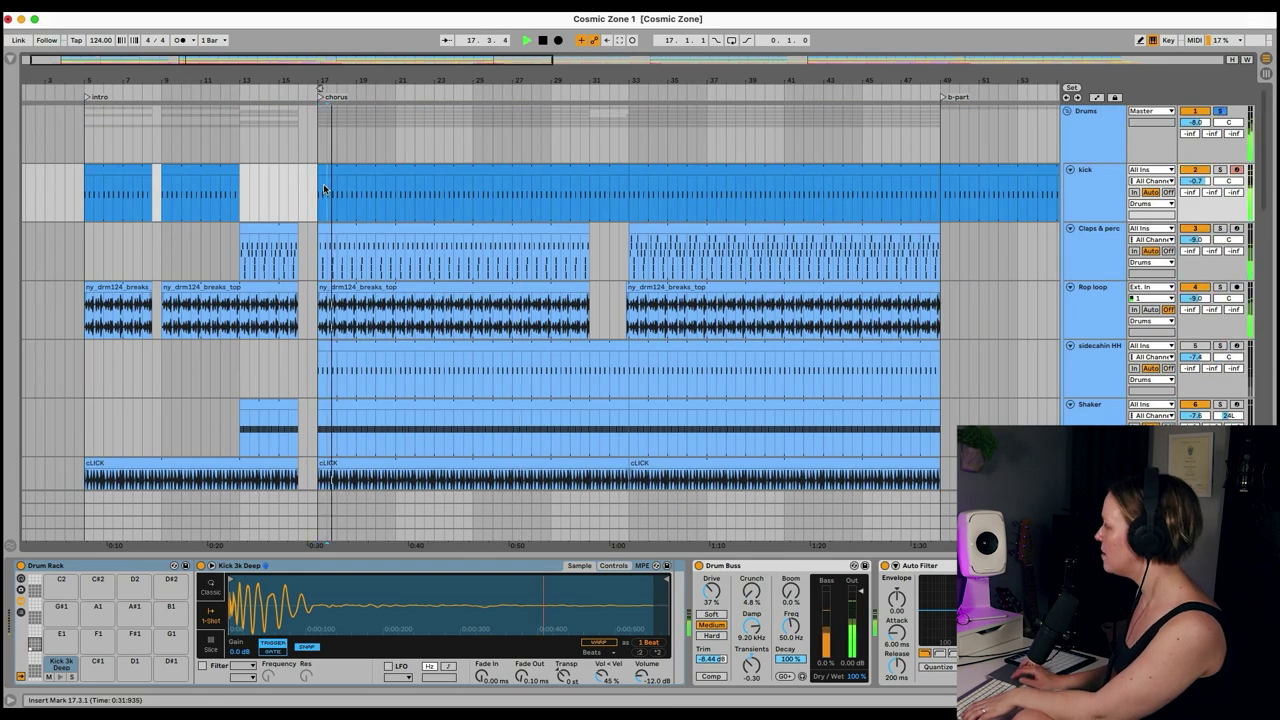
pyautogui.scroll(-3, 414, 314)
pyautogui.scroll(3, 414, 314)
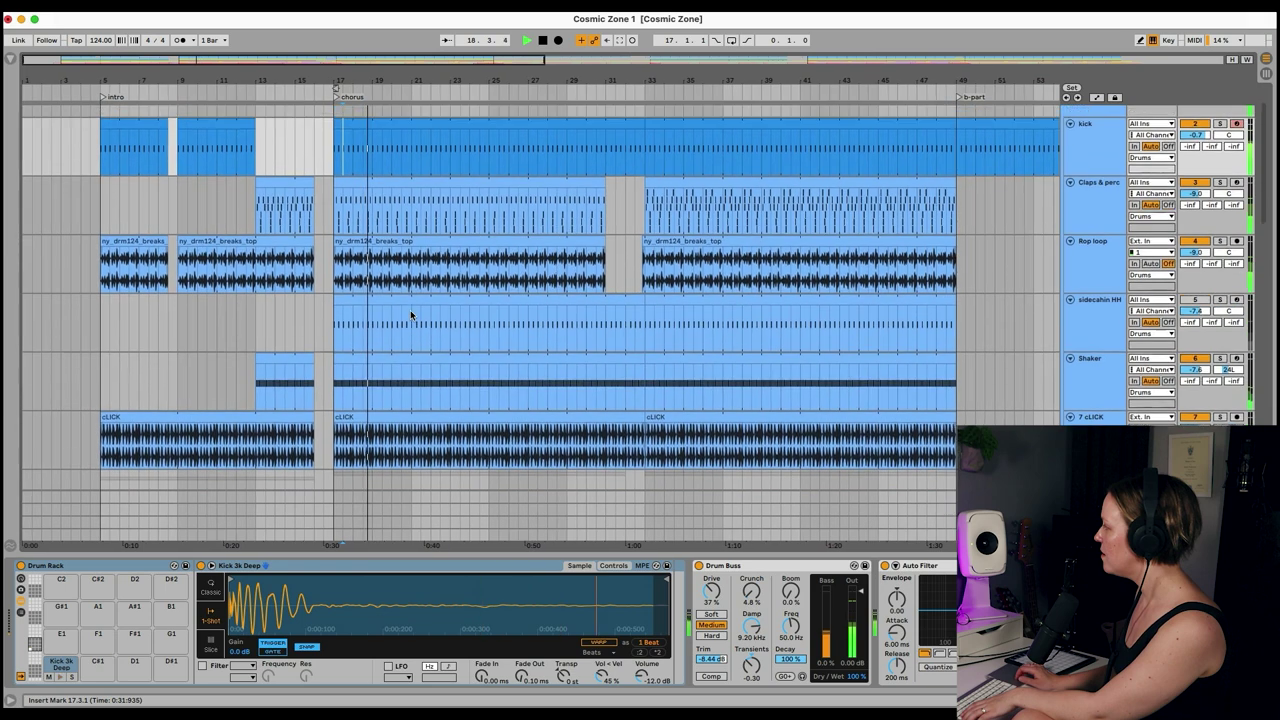
pyautogui.press('space')
pyautogui.scroll(-3, 809, 514)
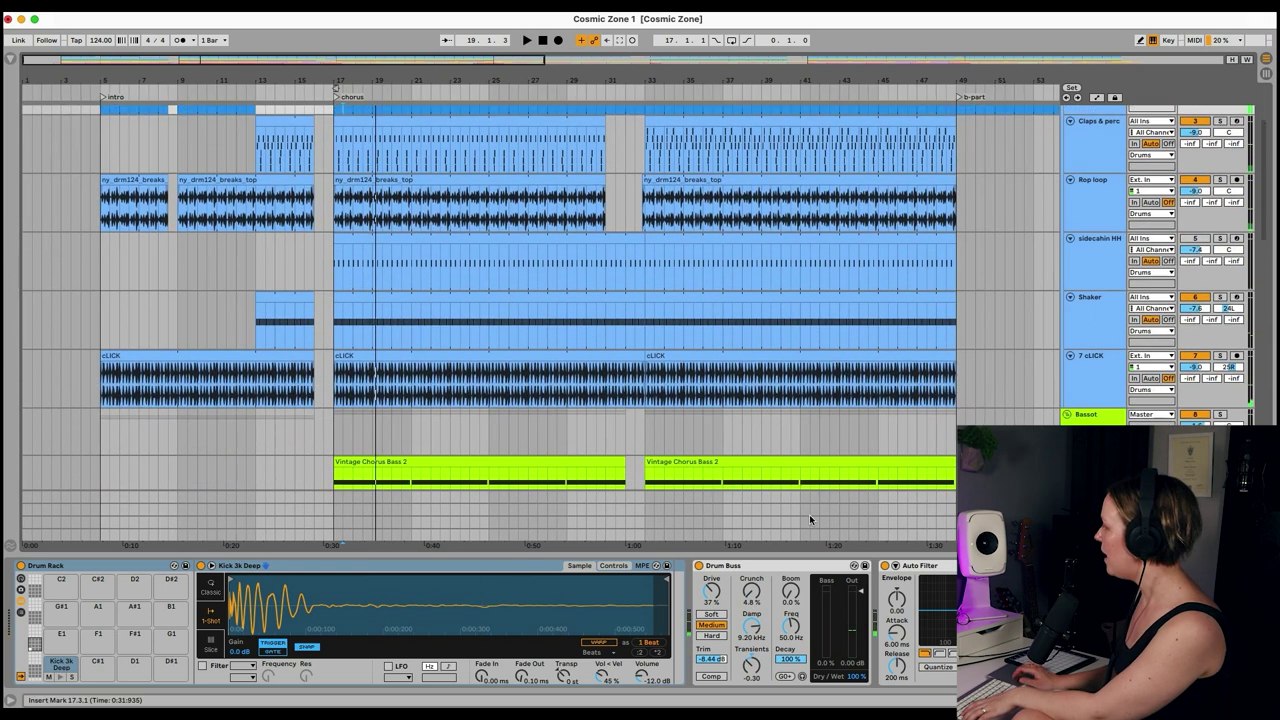
pyautogui.click(1221, 348)
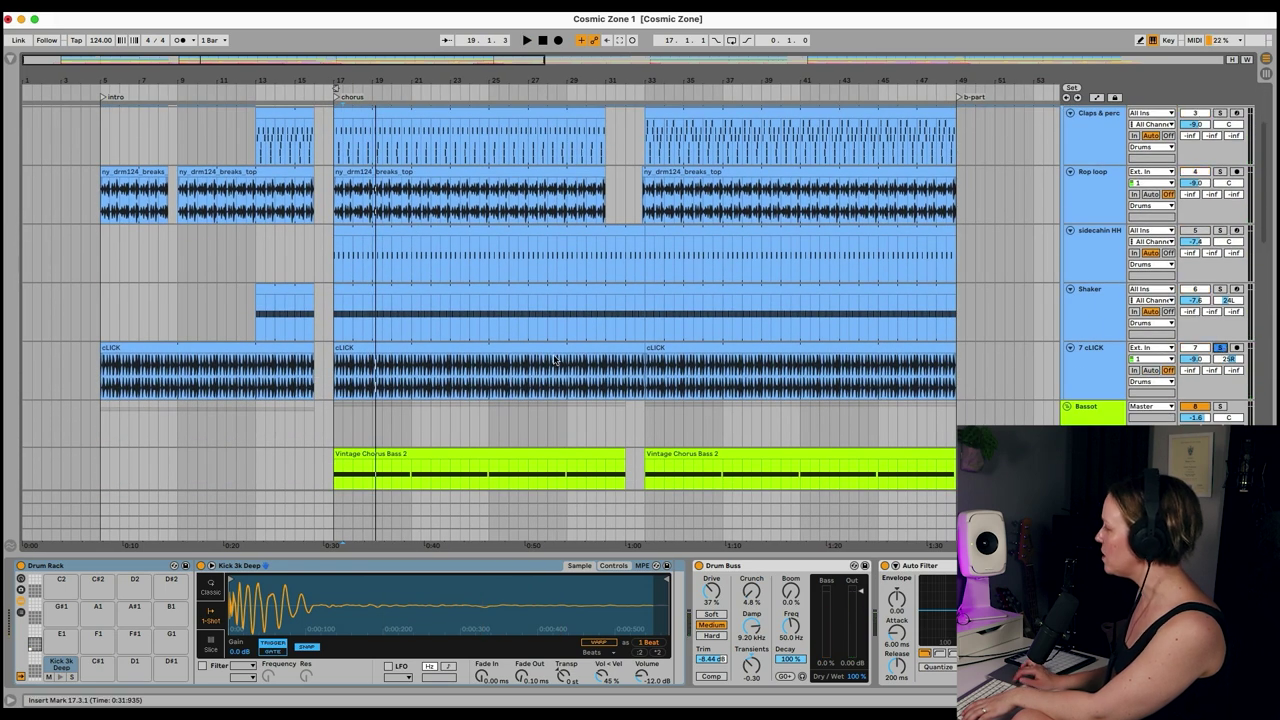
pyautogui.click(335, 366)
pyautogui.press('space')
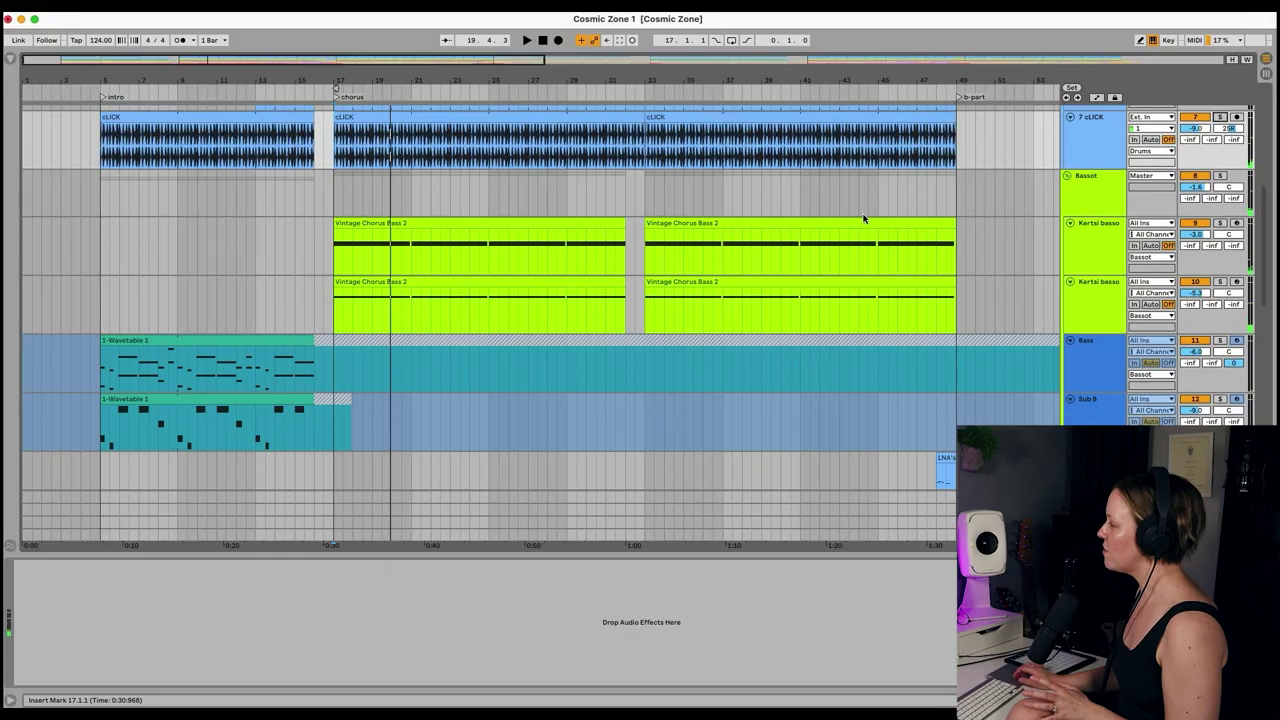
# - Solo the Bass and Sub B tracks, play them from the intro, then clear all solos
pyautogui.scroll(-3, 863, 217)
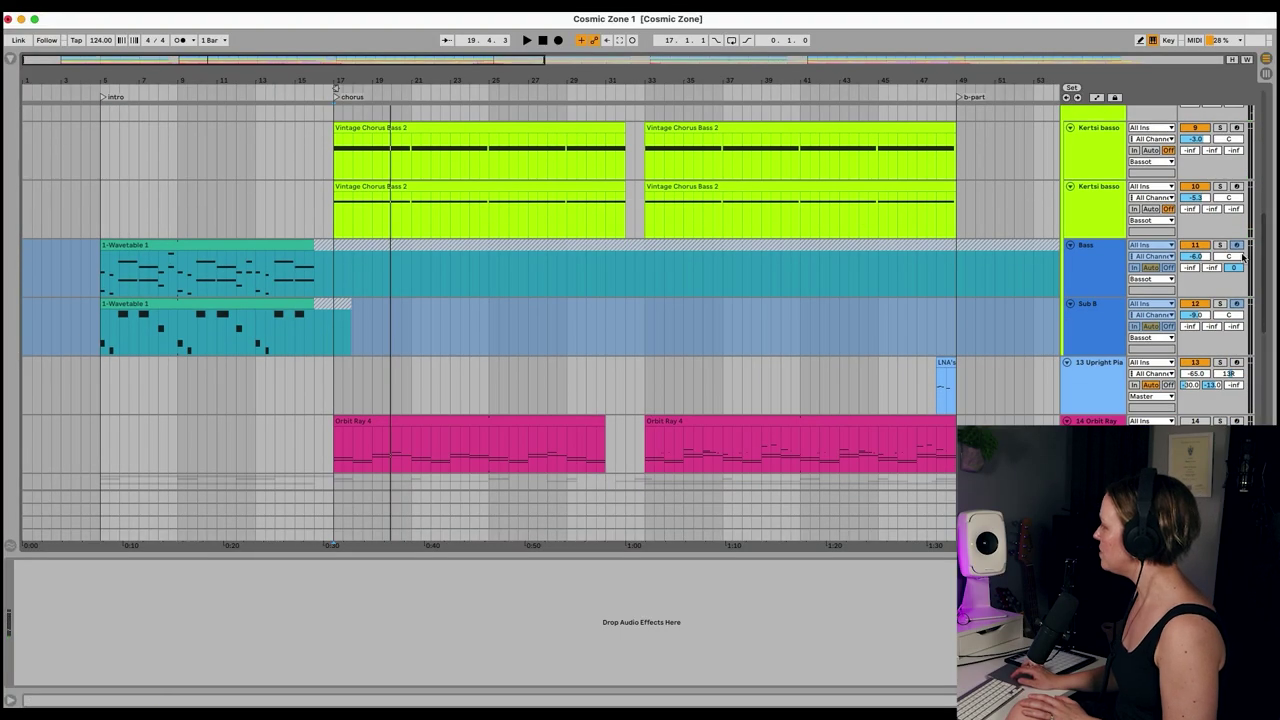
pyautogui.click(1221, 246)
pyautogui.click(103, 272)
pyautogui.press('space')
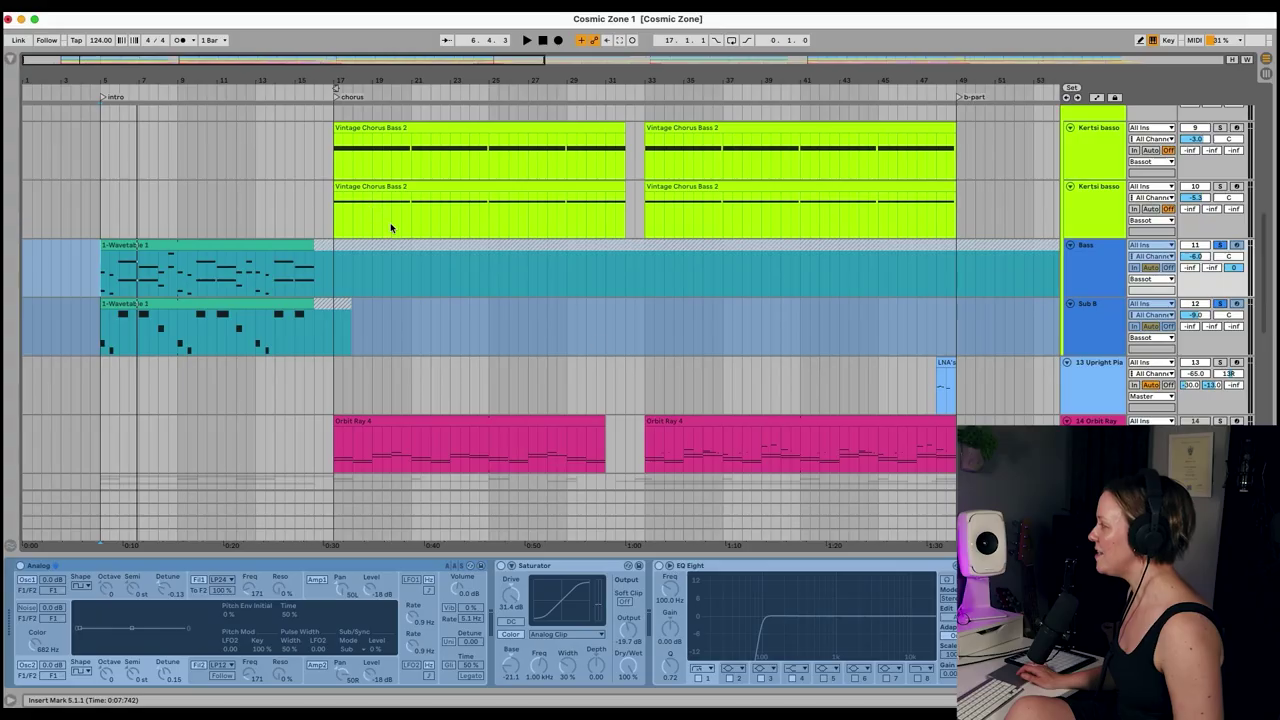
pyautogui.scroll(2, 594, 342)
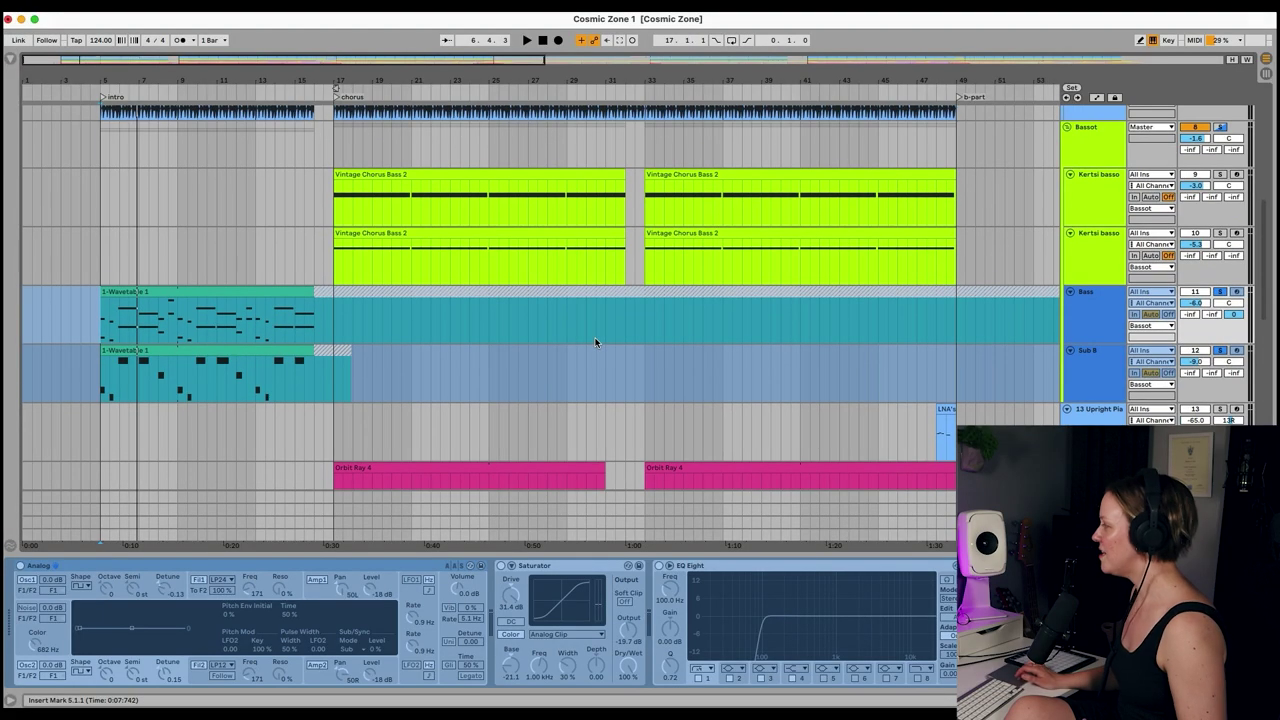
pyautogui.click(1220, 351)
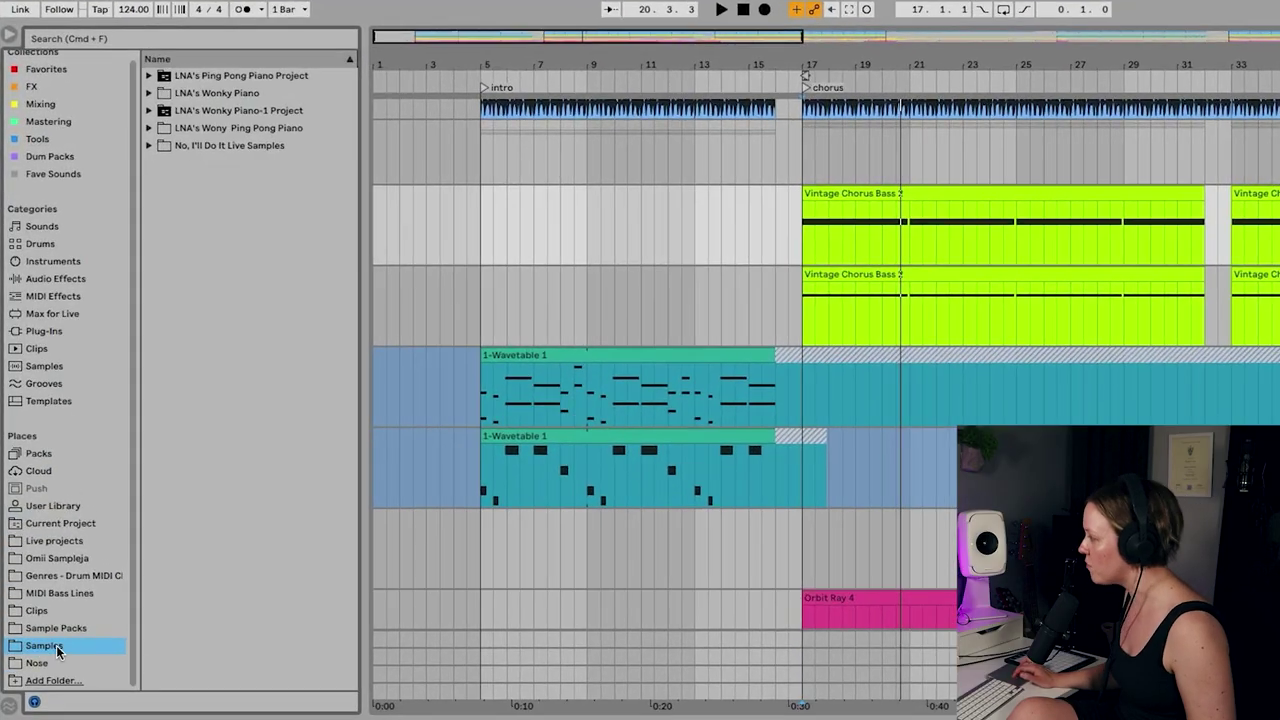
# - List the wav files and RolandCloud folders in the Omii Sampleja folder under Places
pyautogui.click(57, 558)
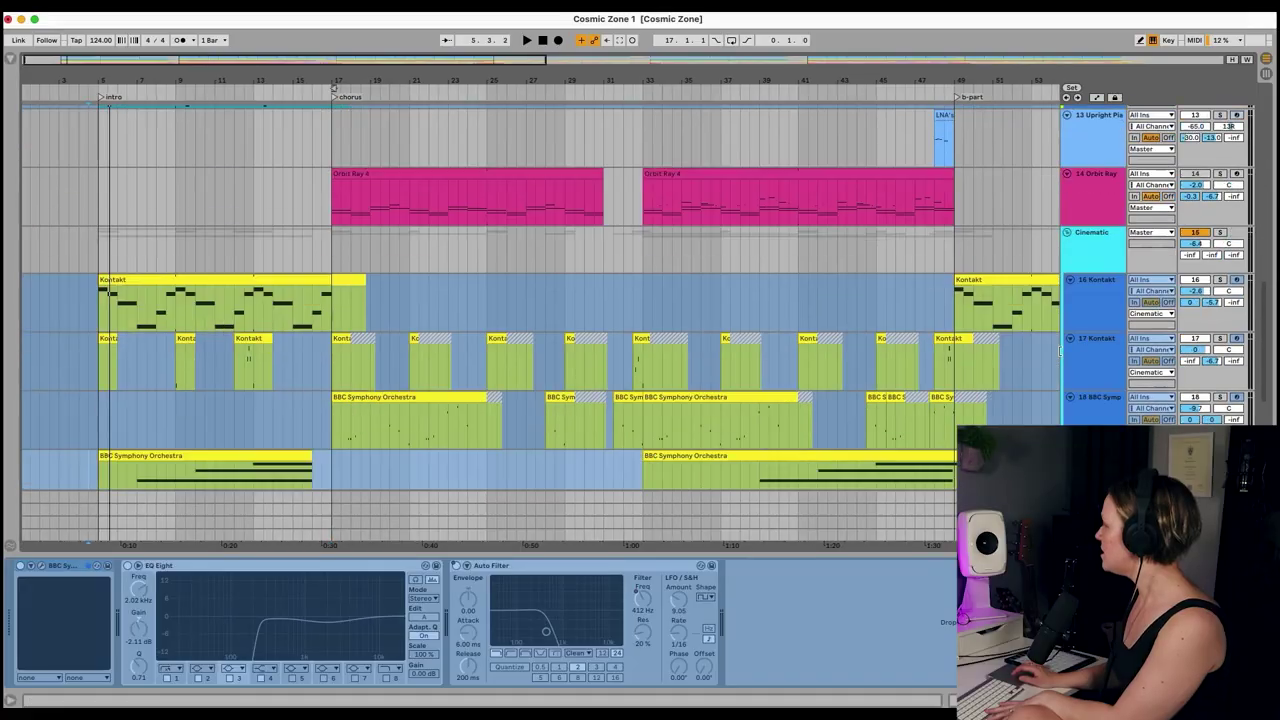
# - Select the kick track to show its drum devices and start Cosmic Zone 1 playing from the intro
pyautogui.scroll(-5, 207, 361)
pyautogui.scroll(6, 207, 302)
pyautogui.scroll(15, 1078, 195)
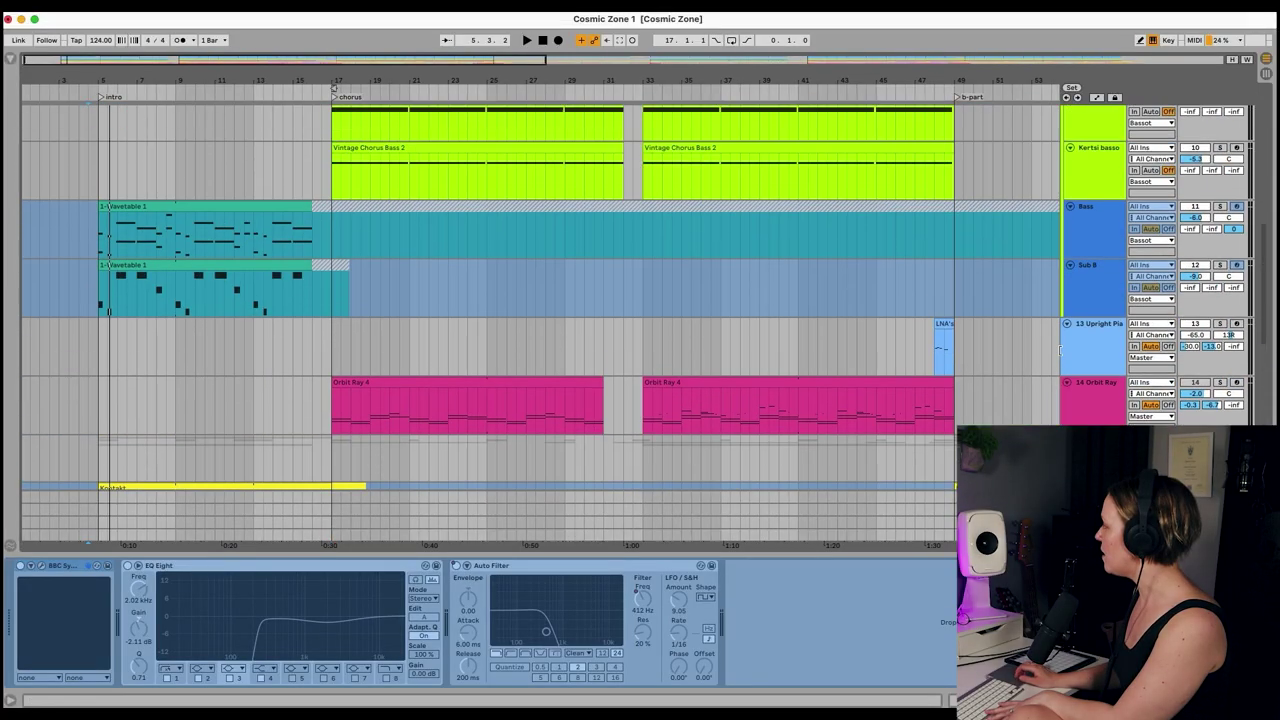
pyautogui.scroll(-3, 1155, 375)
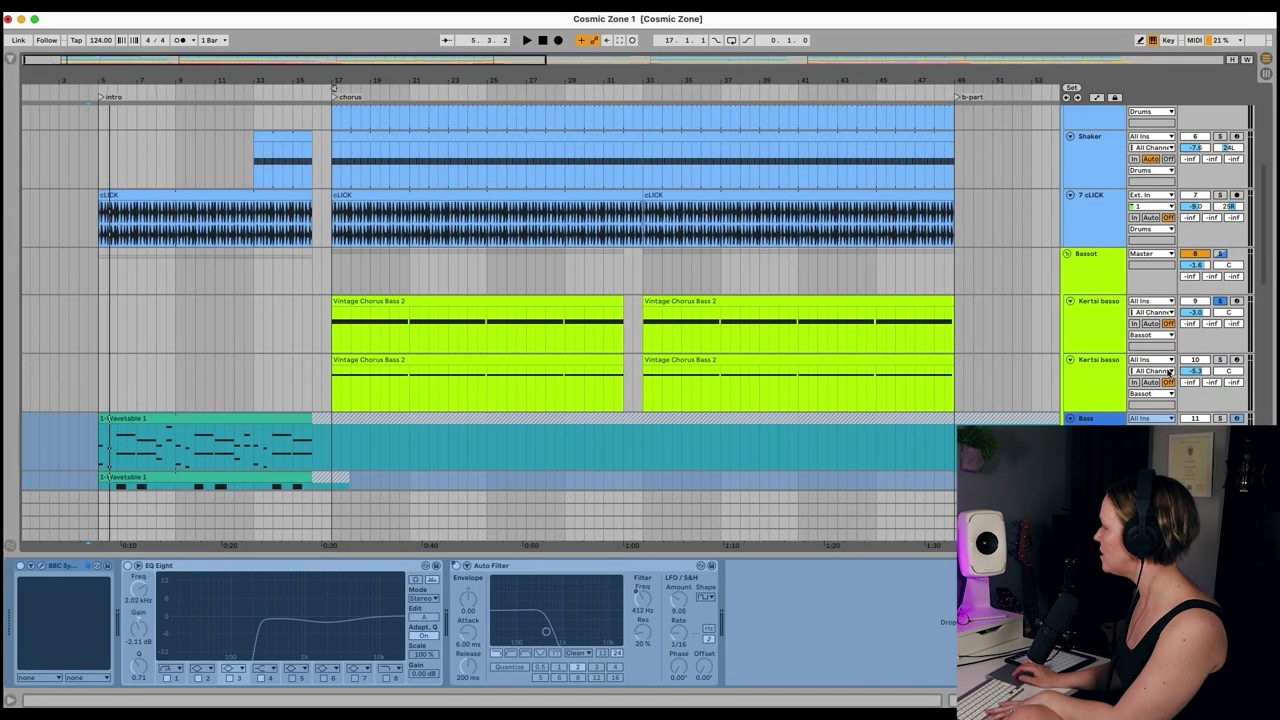
pyautogui.scroll(5, 1066, 254)
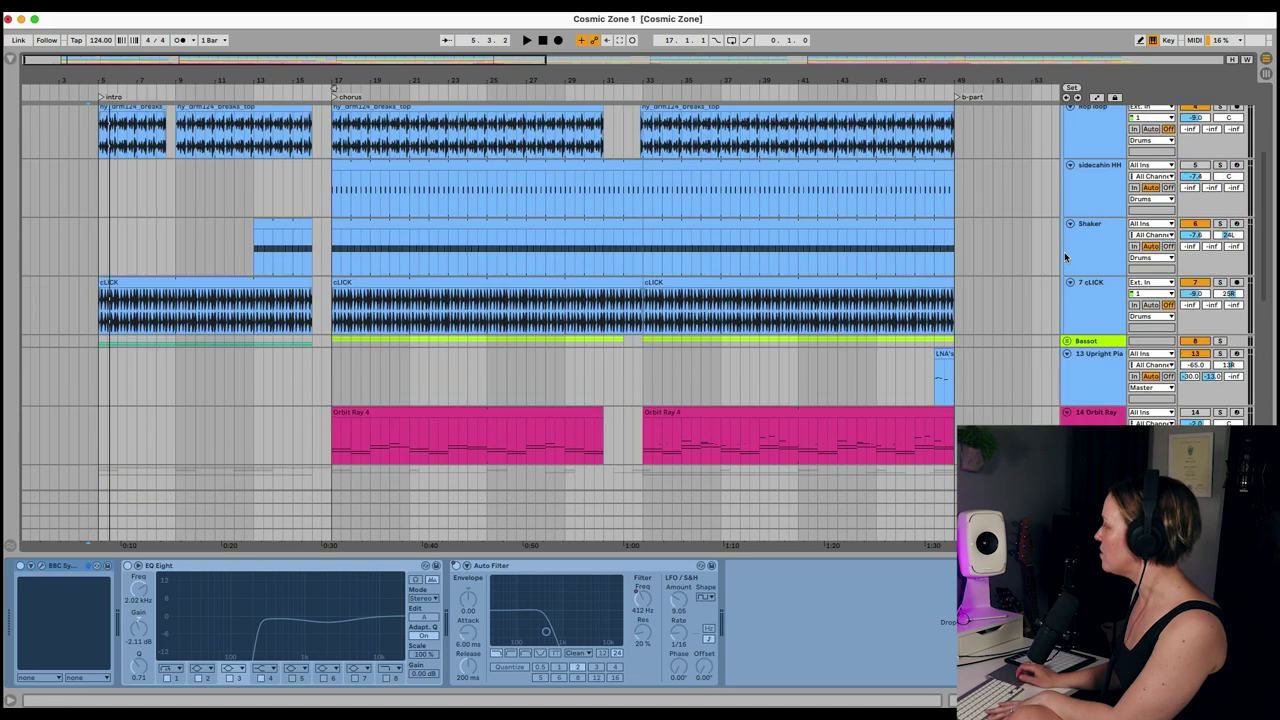
pyautogui.scroll(-1, 118, 265)
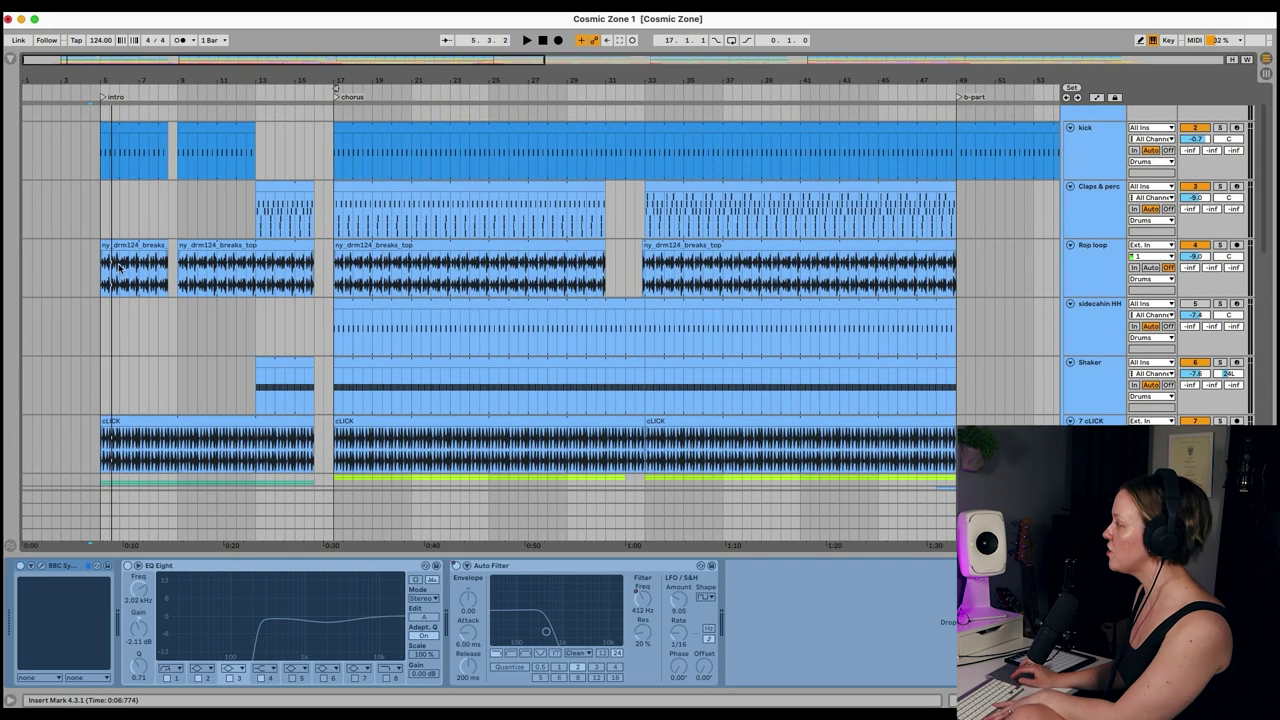
pyautogui.click(77, 152)
pyautogui.scroll(-2, 373, 415)
pyautogui.press('space')
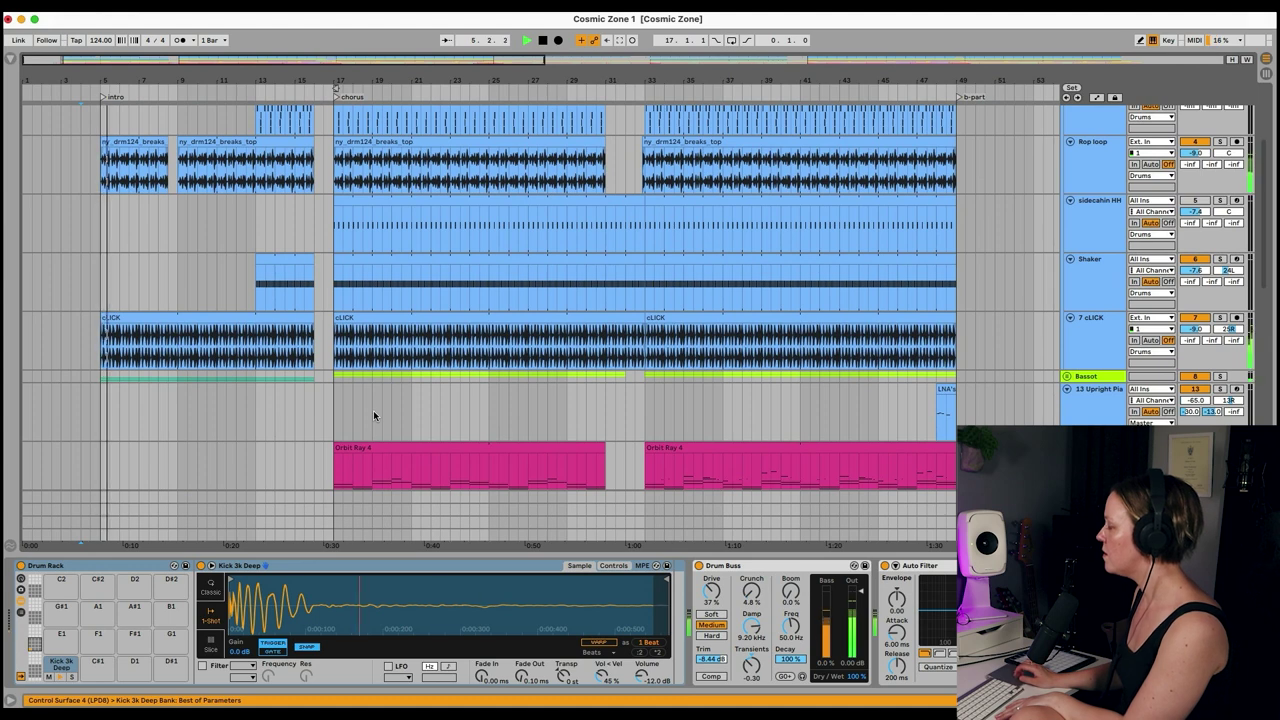
pyautogui.scroll(-10, 373, 415)
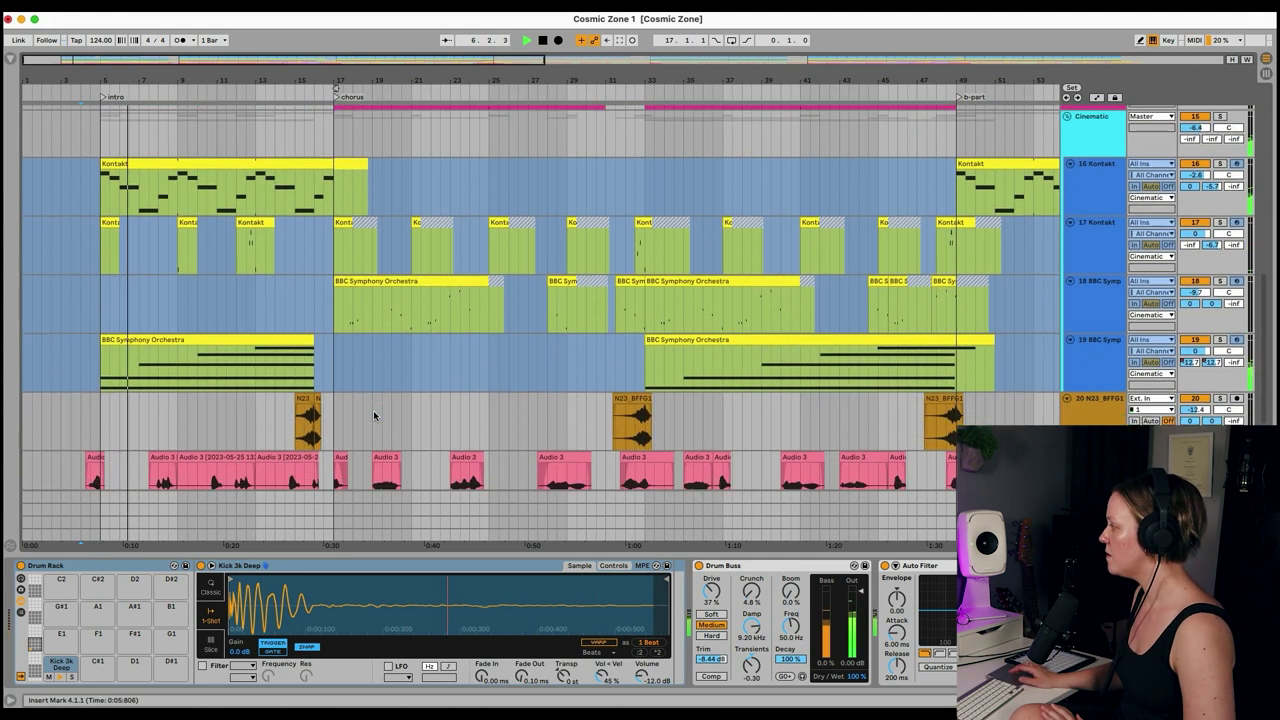
pyautogui.scroll(-2, 373, 415)
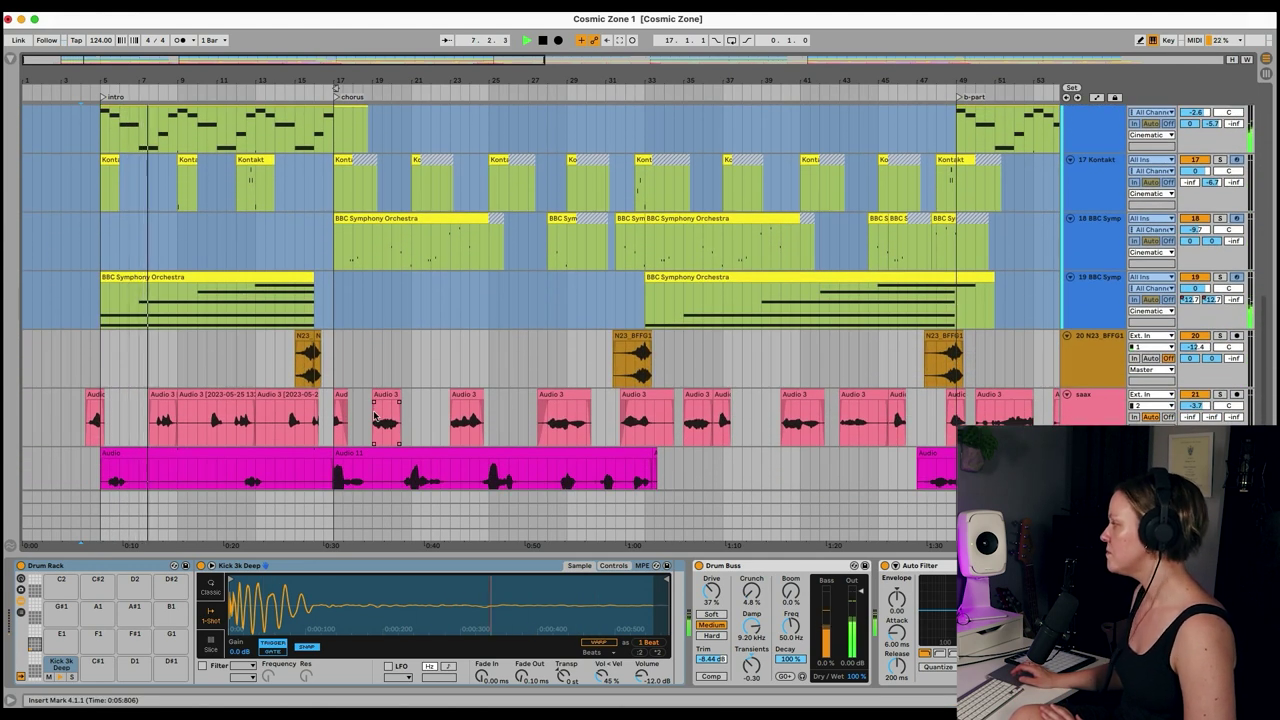
pyautogui.scroll(-3, 374, 414)
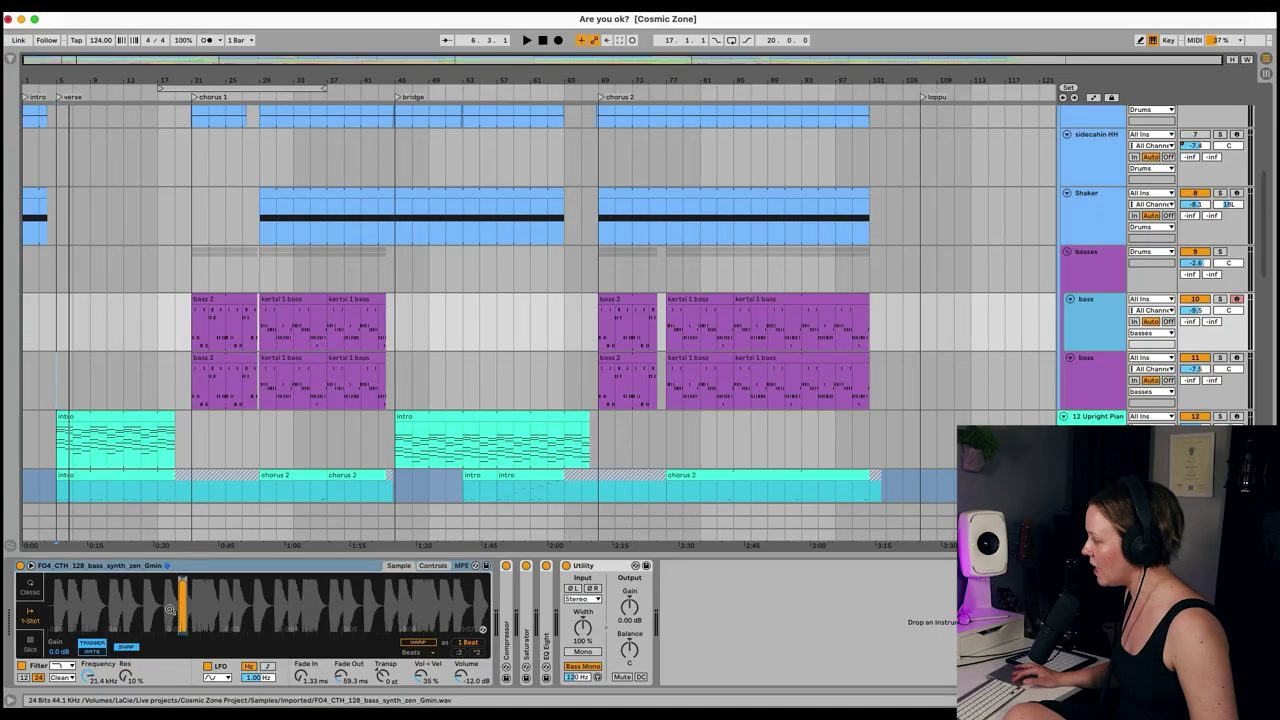
# - Play the soloed first bass track from chorus 1 at bar 21, then the lower bass track from bar 21
pyautogui.scroll(2, 170, 609)
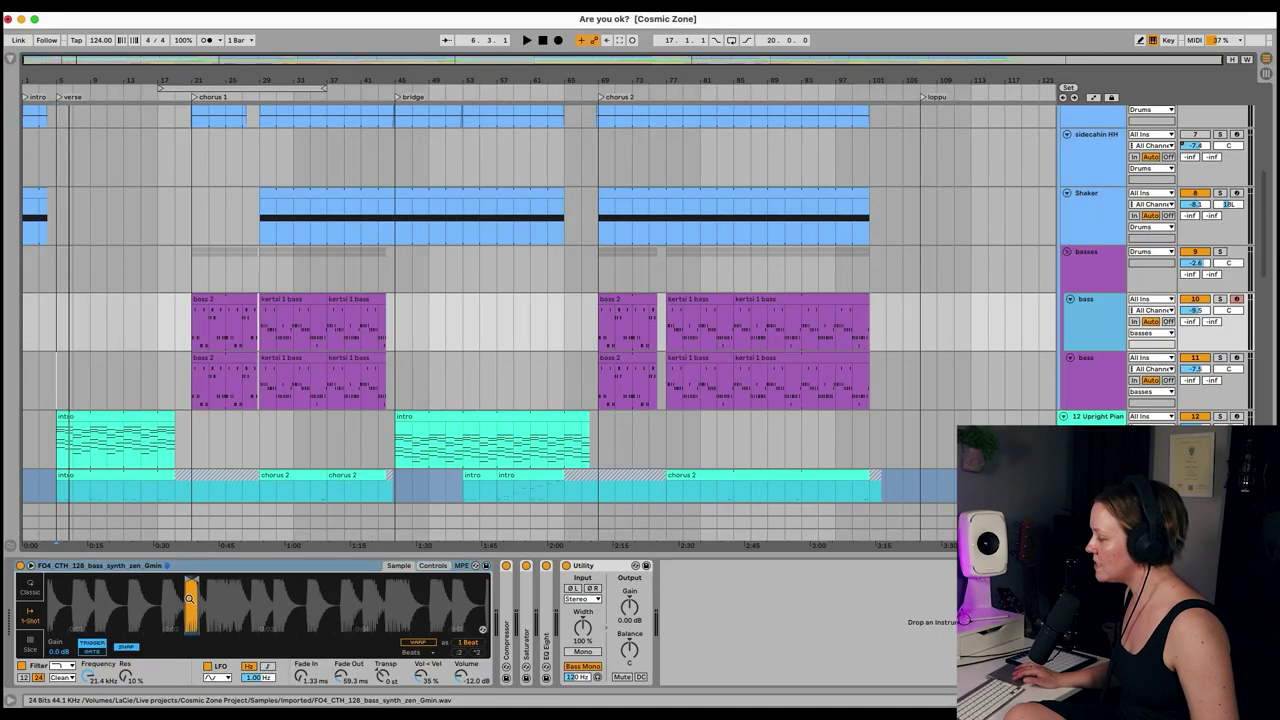
pyautogui.click(195, 330)
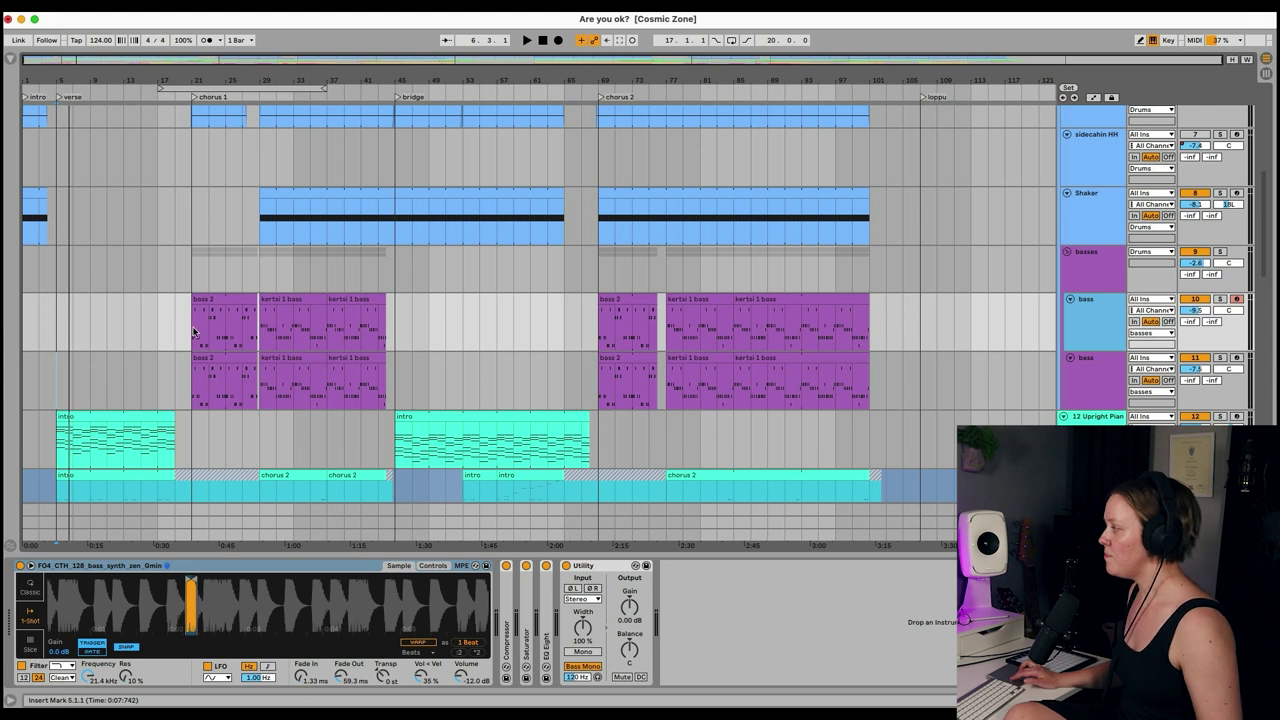
pyautogui.click(1220, 300)
pyautogui.press('space')
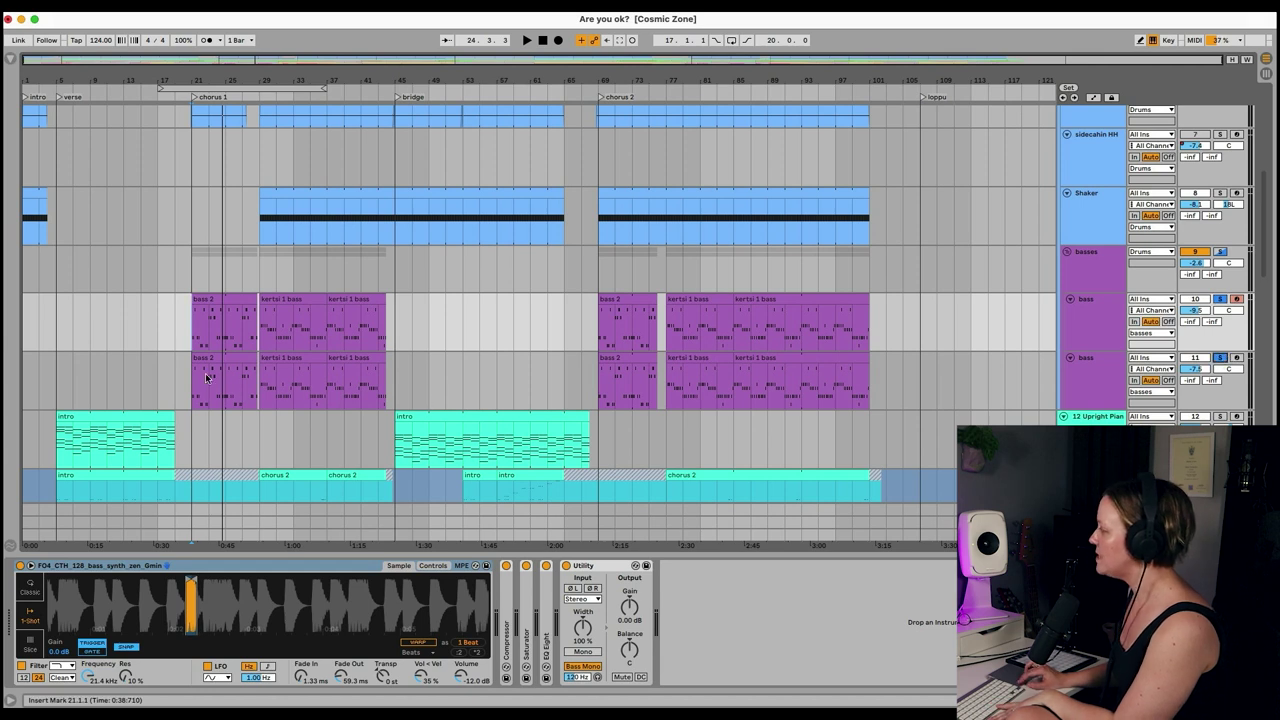
pyautogui.click(194, 378)
pyautogui.press('space')
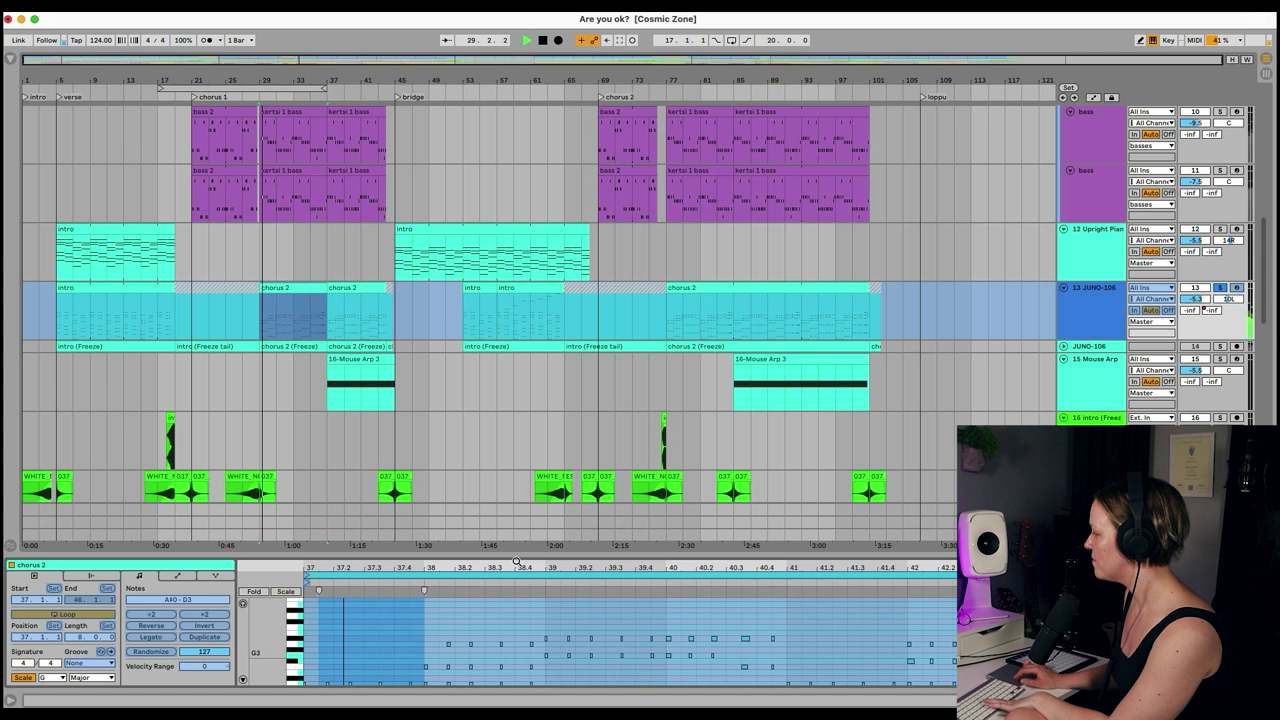
# - Enlarge the JUNO-106 chorus 2 note editor and play the part
pyautogui.moveTo(531, 553); pyautogui.dragTo(534, 393)
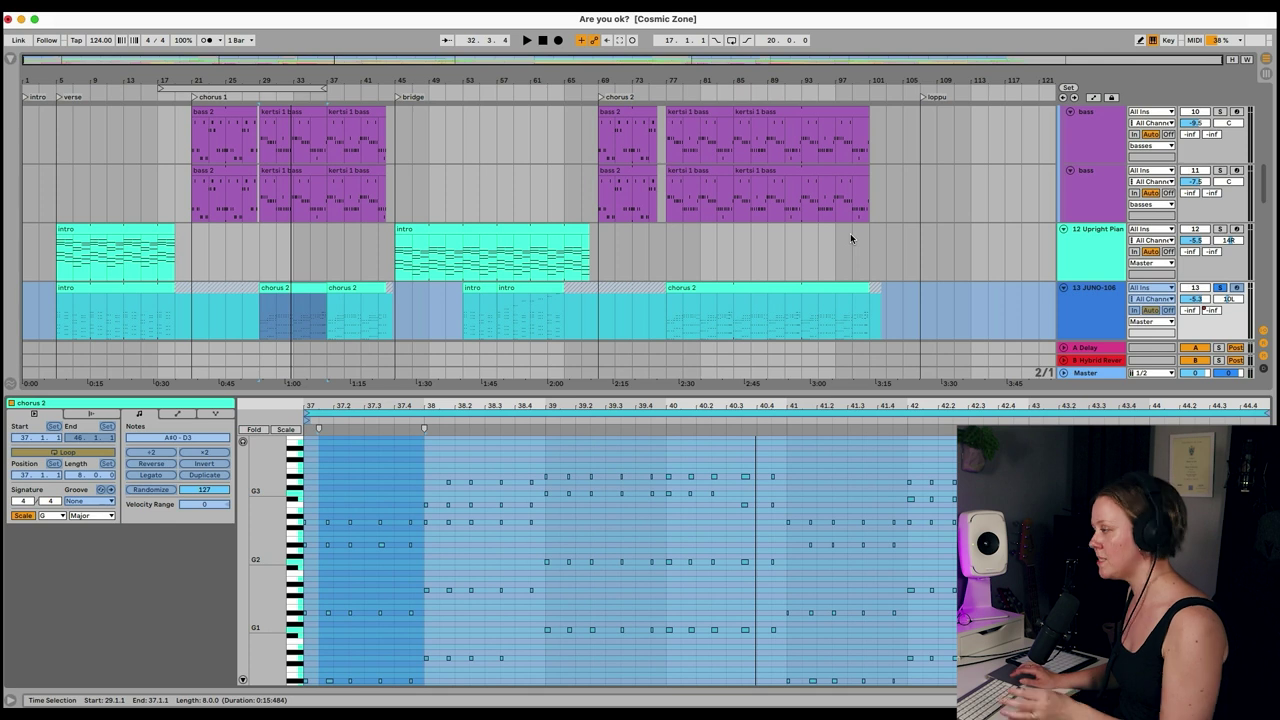
pyautogui.press('space')
pyautogui.scroll(-2, 987, 261)
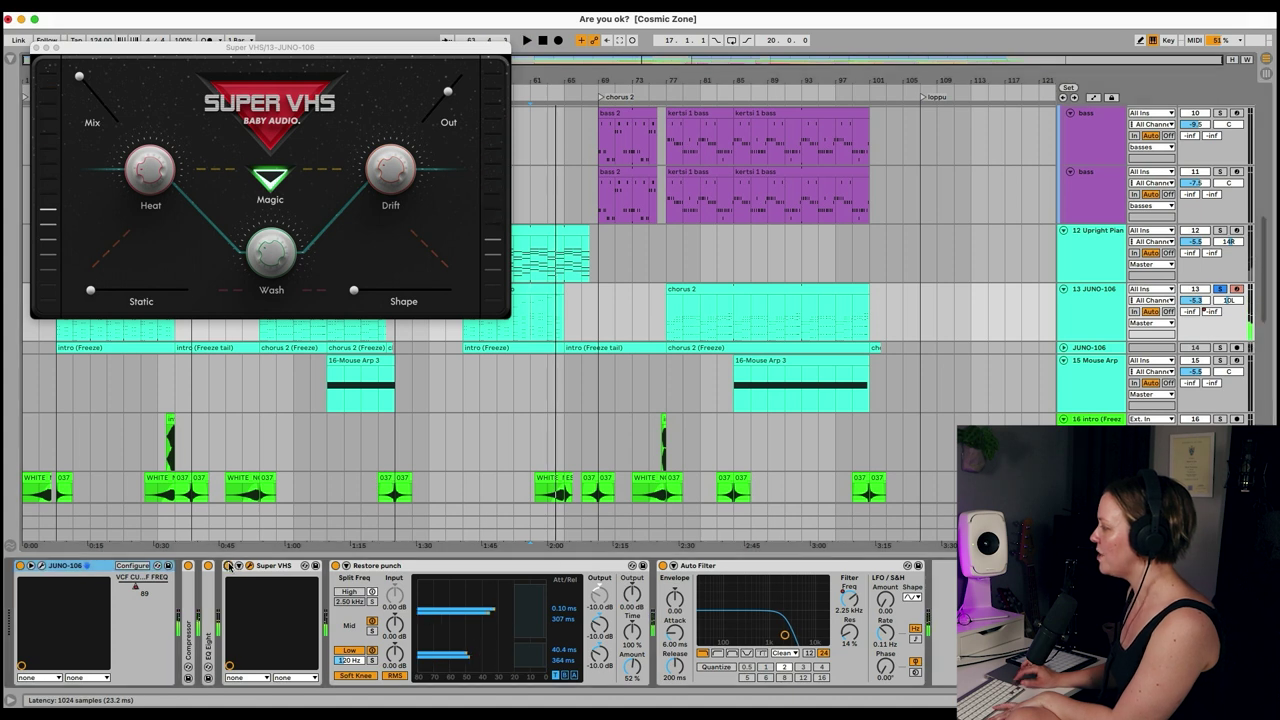
# - Enable Super VHS on the JUNO-106 track, replay the passage, and close its plugin window
pyautogui.press('space')
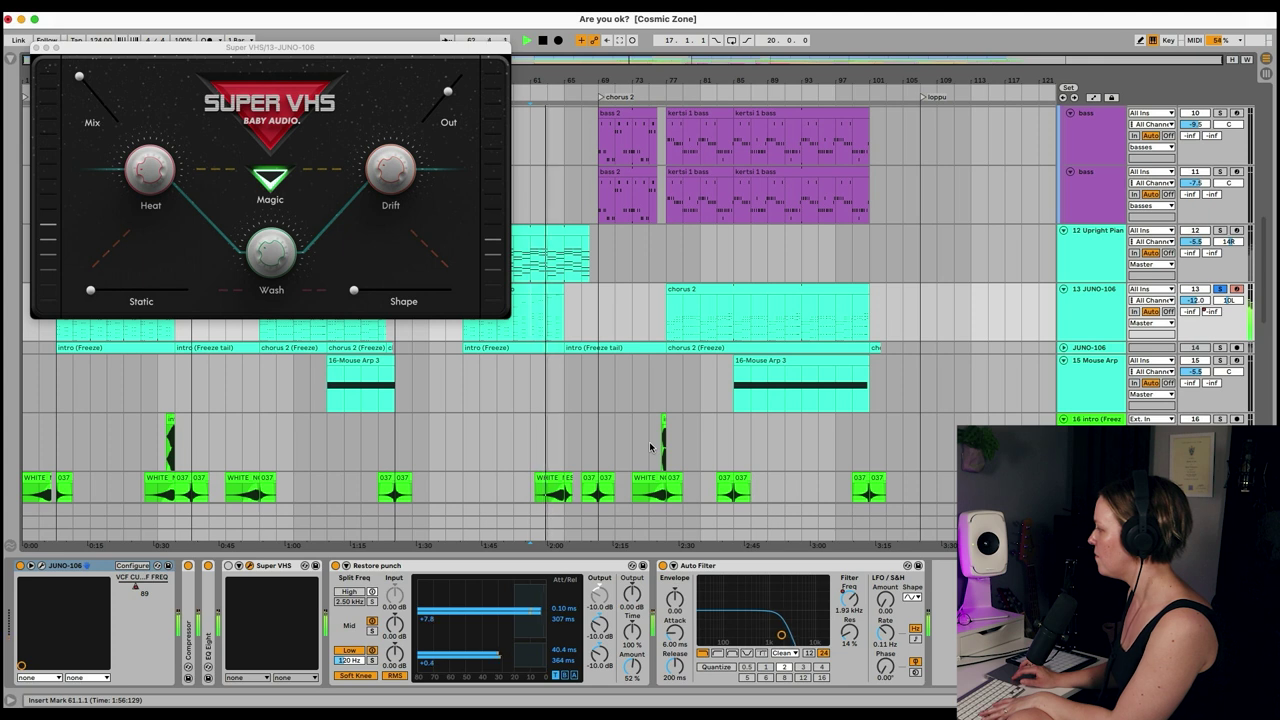
pyautogui.click(228, 567)
pyautogui.press('space')
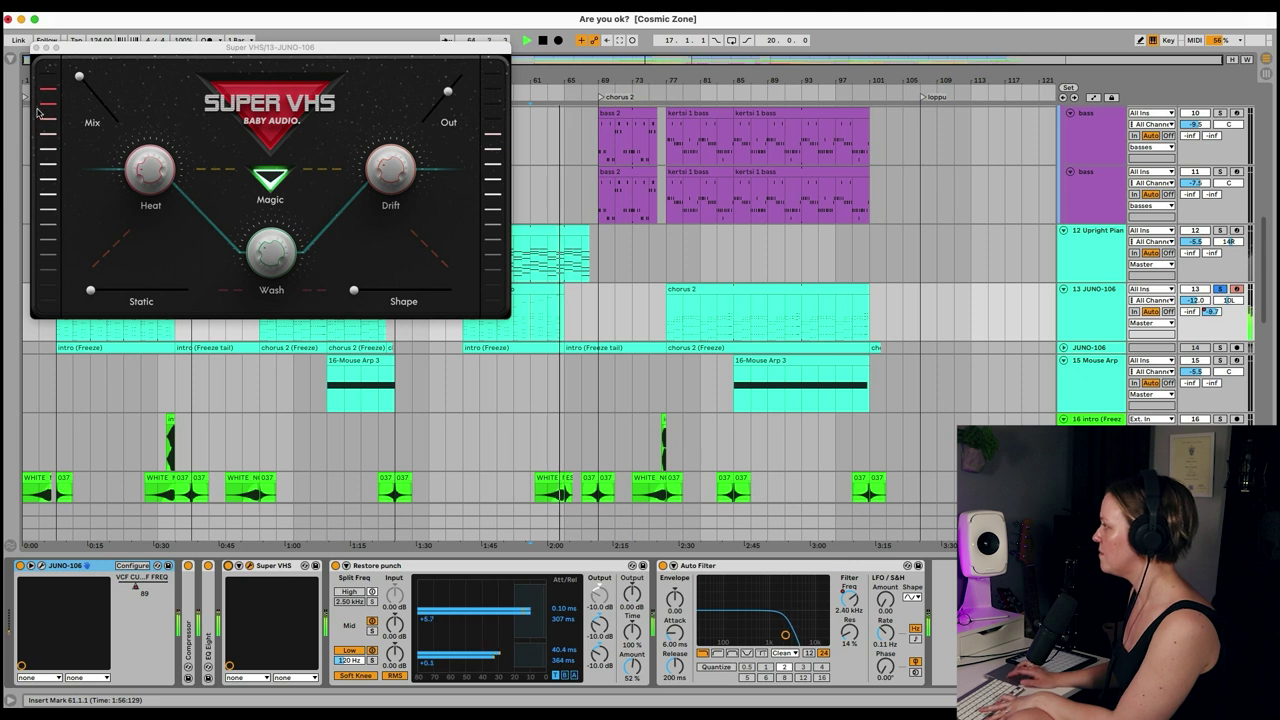
pyautogui.click(36, 48)
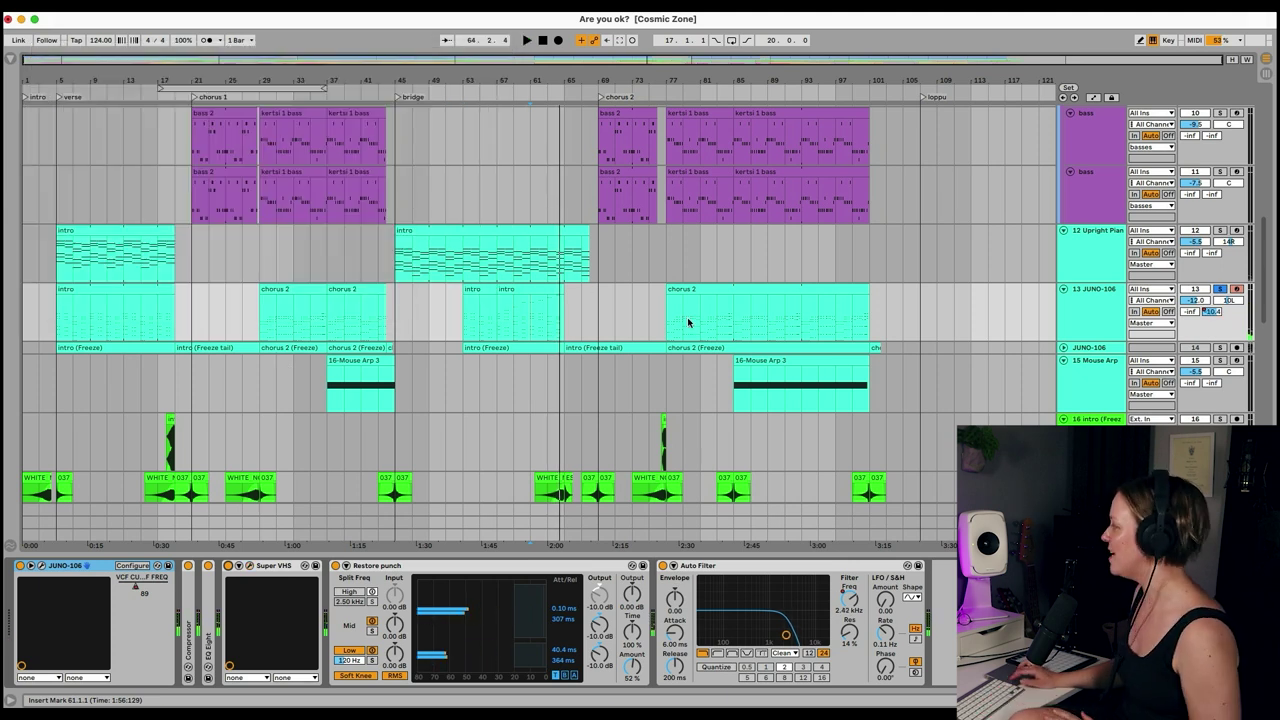
# - Show the Upright Piano track's device chain and play the arrangement from bar 57
pyautogui.scroll(-5, 1235, 220)
pyautogui.scroll(2, 1245, 160)
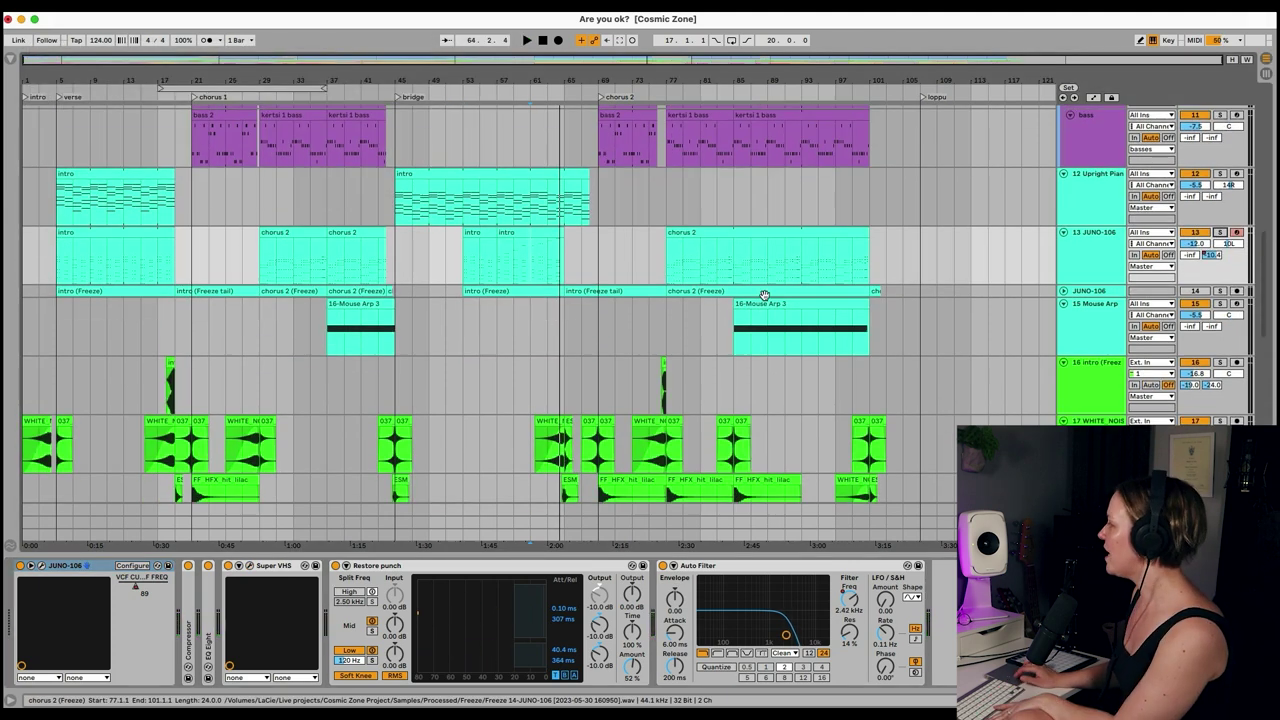
pyautogui.click(400, 204)
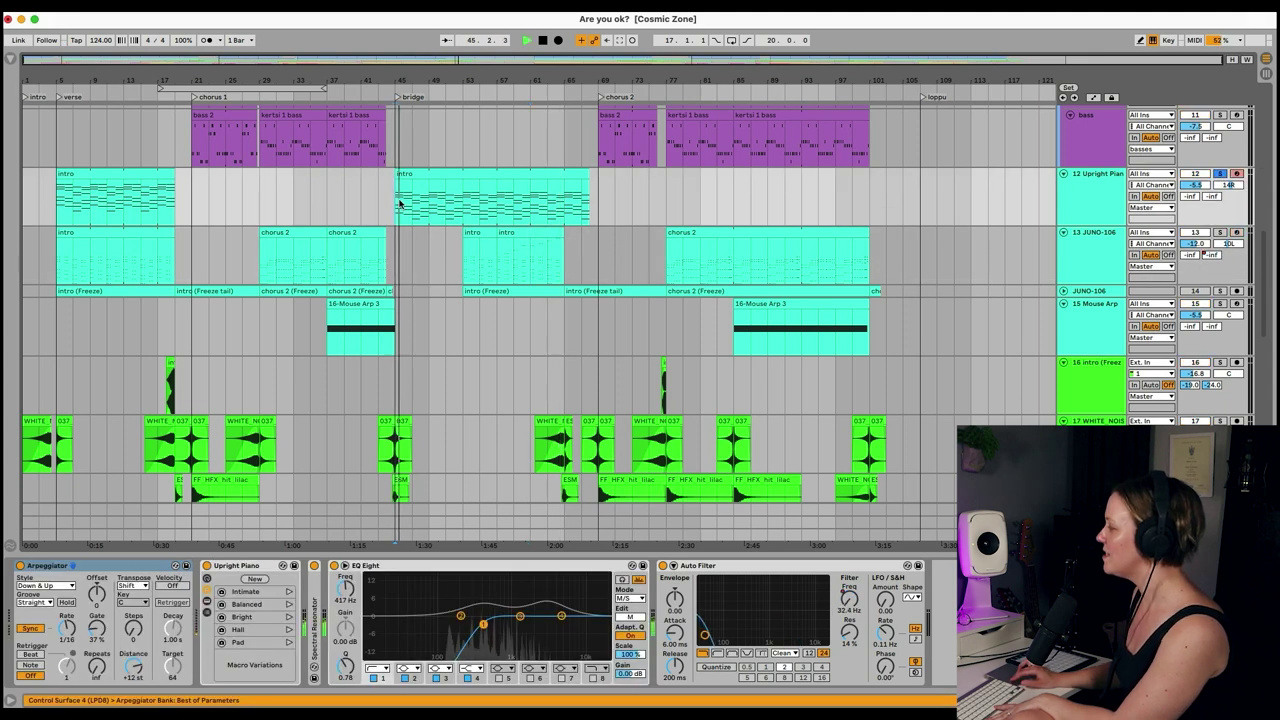
pyautogui.click(503, 207)
pyautogui.press('space')
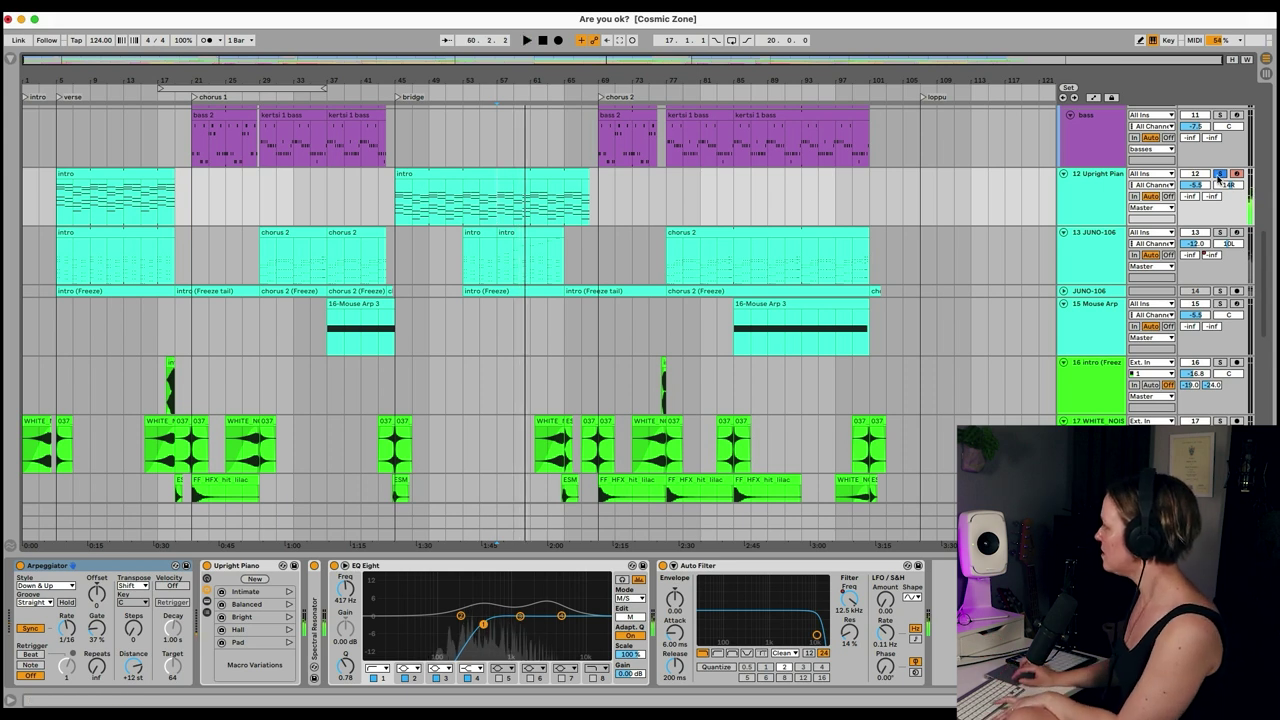
pyautogui.scroll(-2, 877, 416)
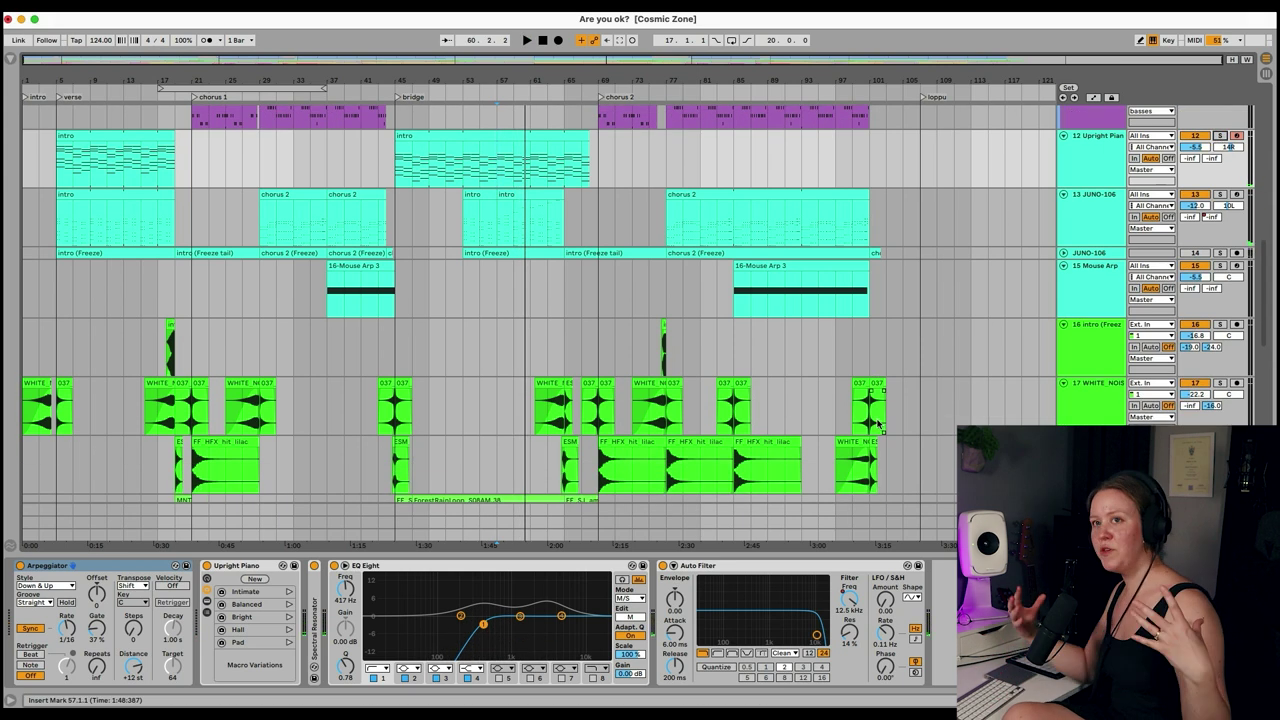
pyautogui.scroll(-10, 877, 420)
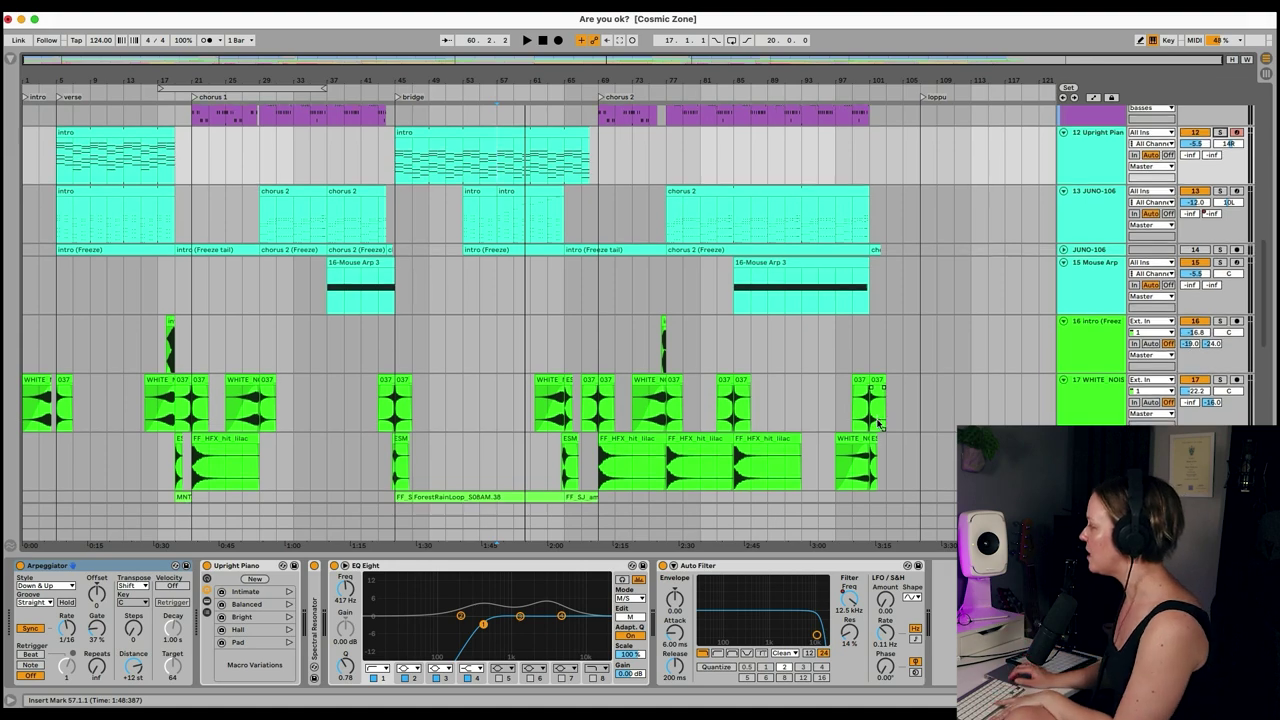
# - Play from the rain clip's start at bar 45 with track 19 soloed
pyautogui.scroll(-10, 877, 418)
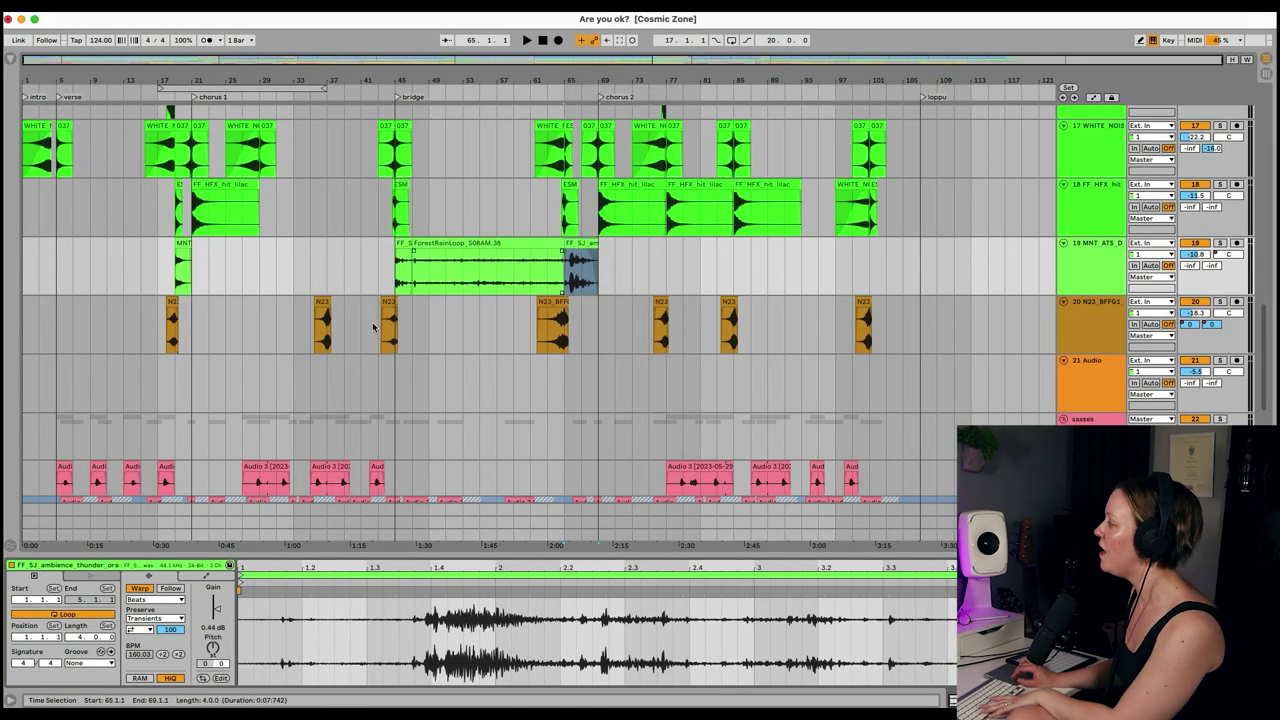
pyautogui.click(395, 268)
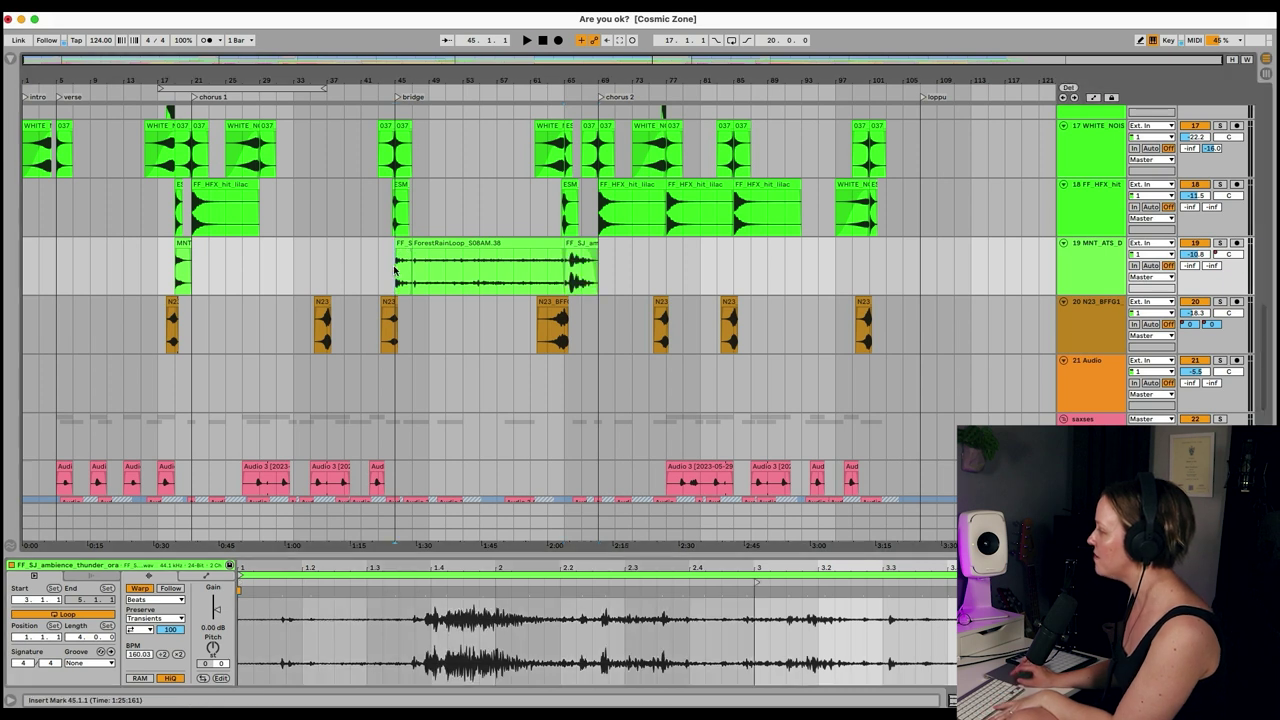
pyautogui.press('space')
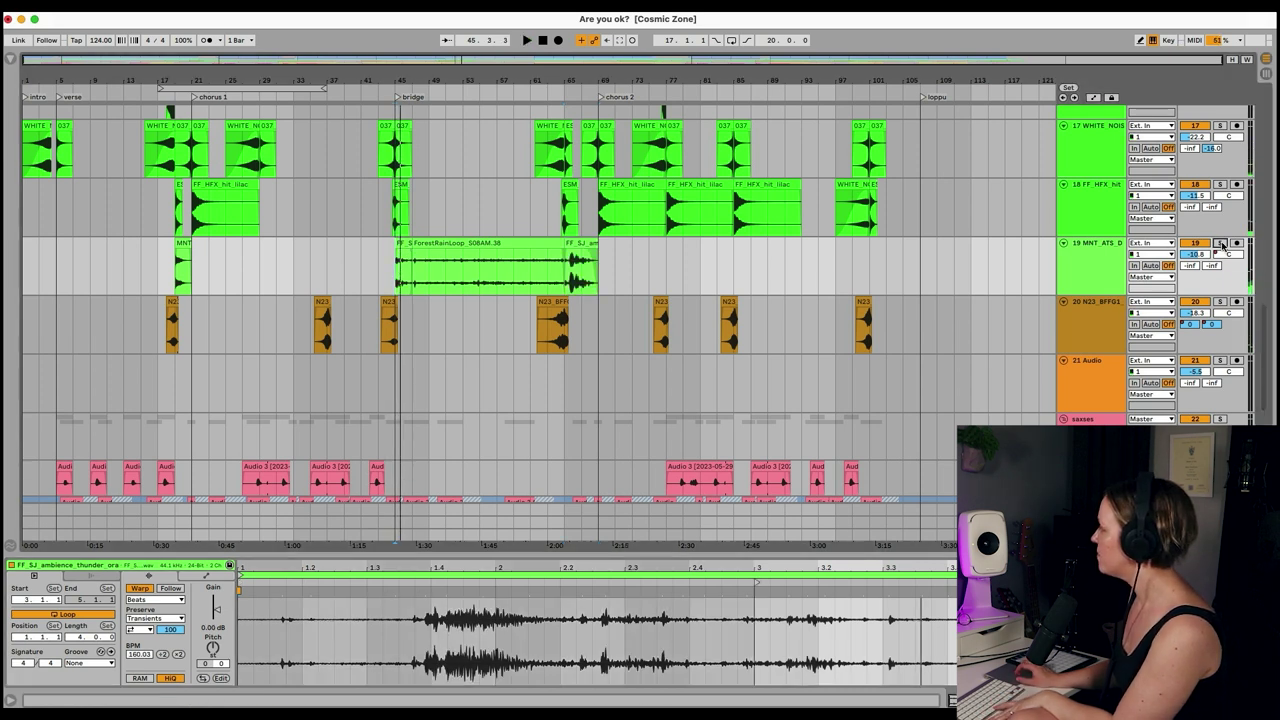
pyautogui.click(1221, 243)
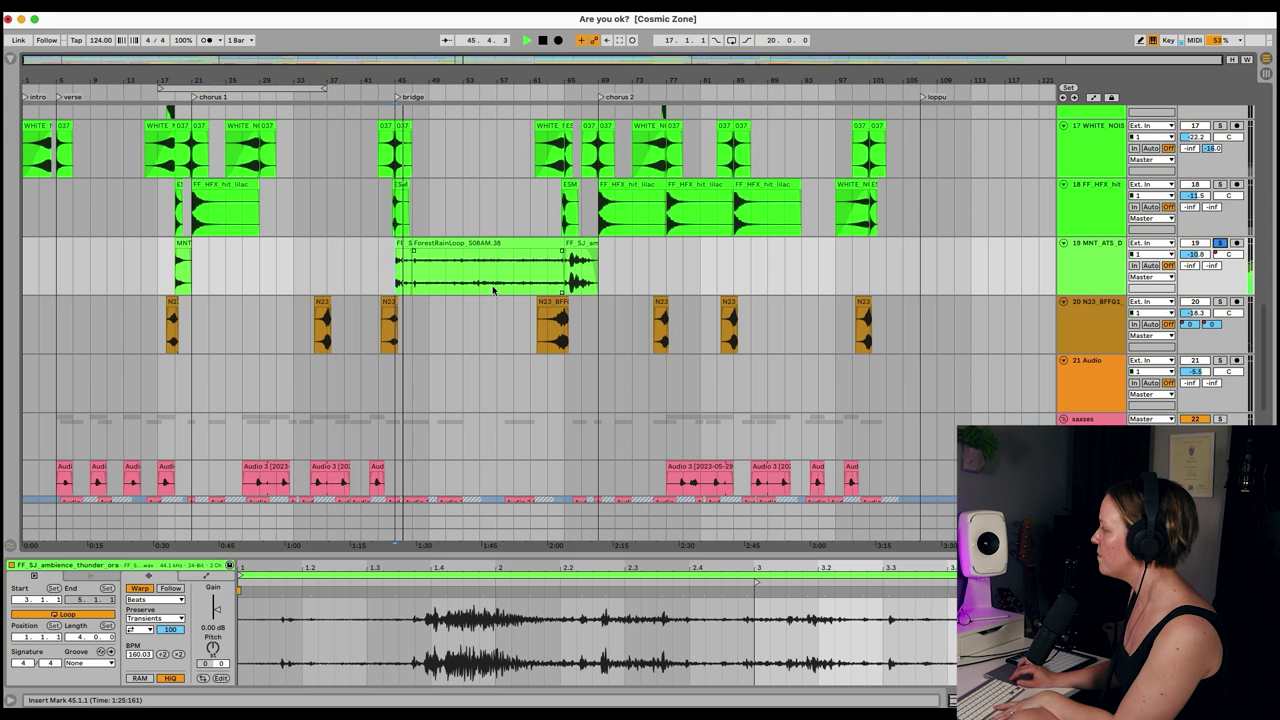
# - Show the ForestRainLoop clip's details and play it from bars 55 and 65
pyautogui.click(453, 281)
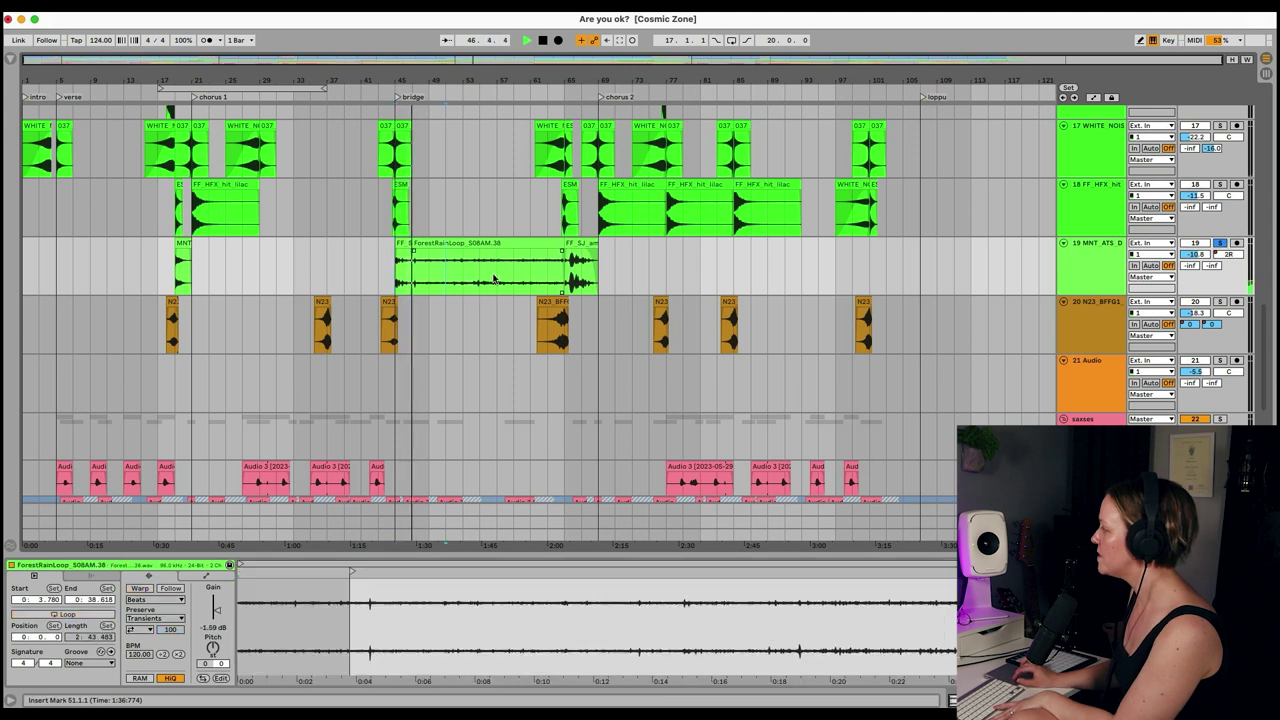
pyautogui.click(481, 281)
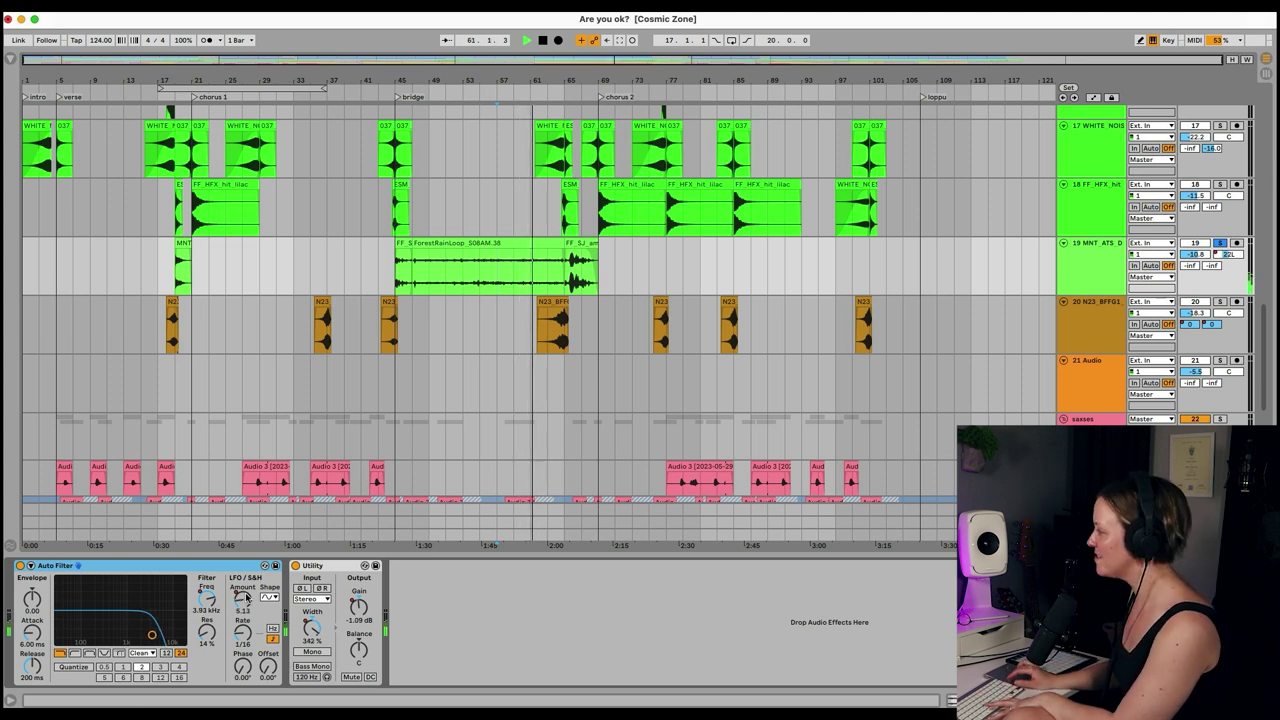
pyautogui.click(567, 272)
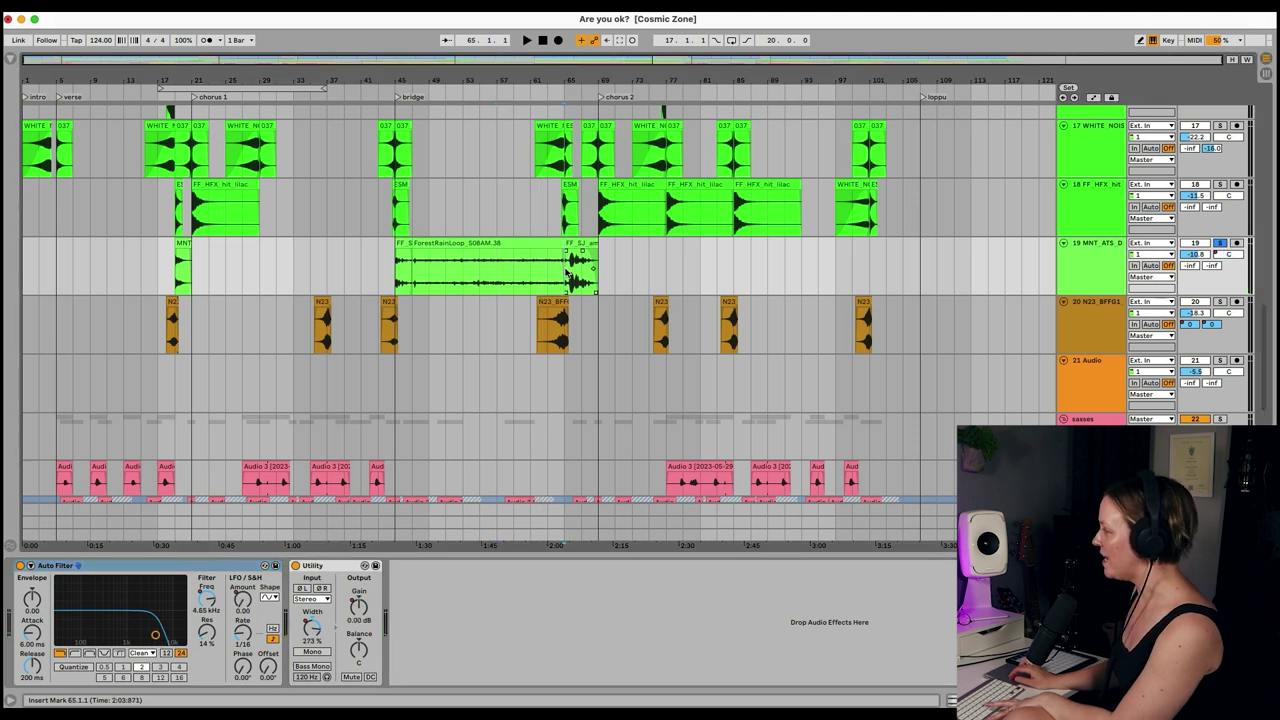
pyautogui.press('space')
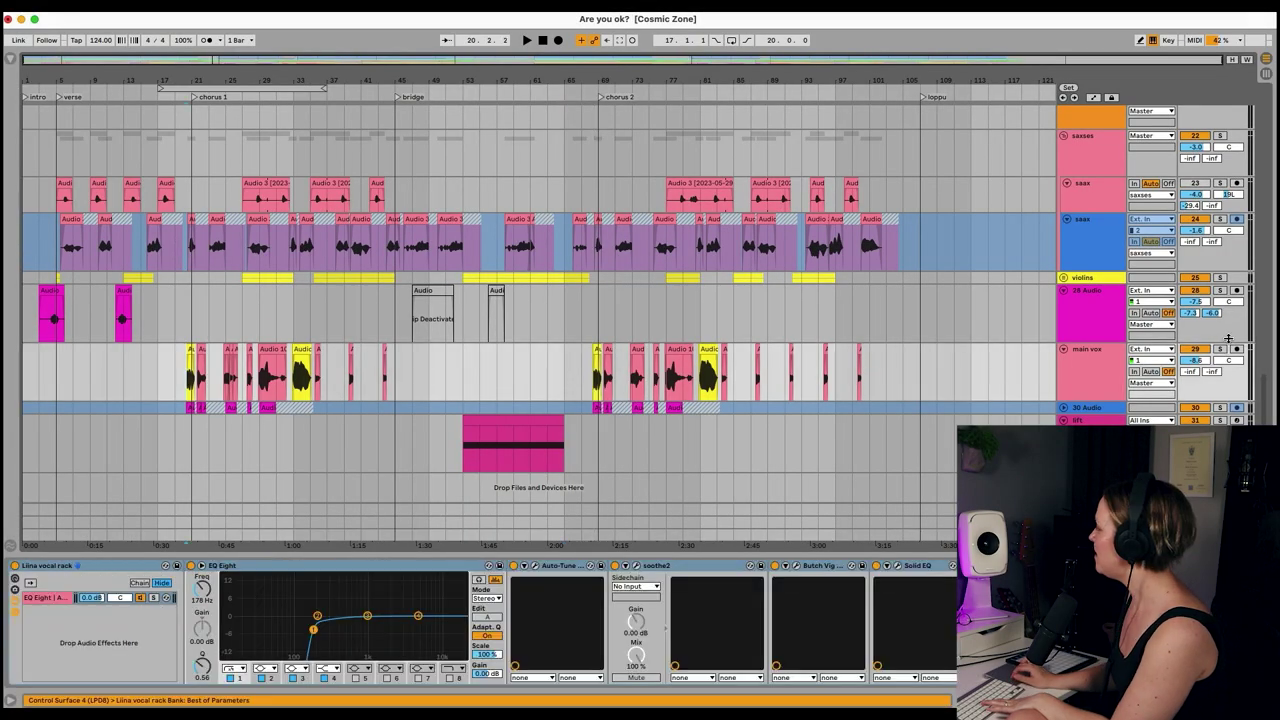
# - Solo the main vox track and play the arrangement briefly to hear the vocal, then stop
pyautogui.click(1220, 349)
pyautogui.press('space')
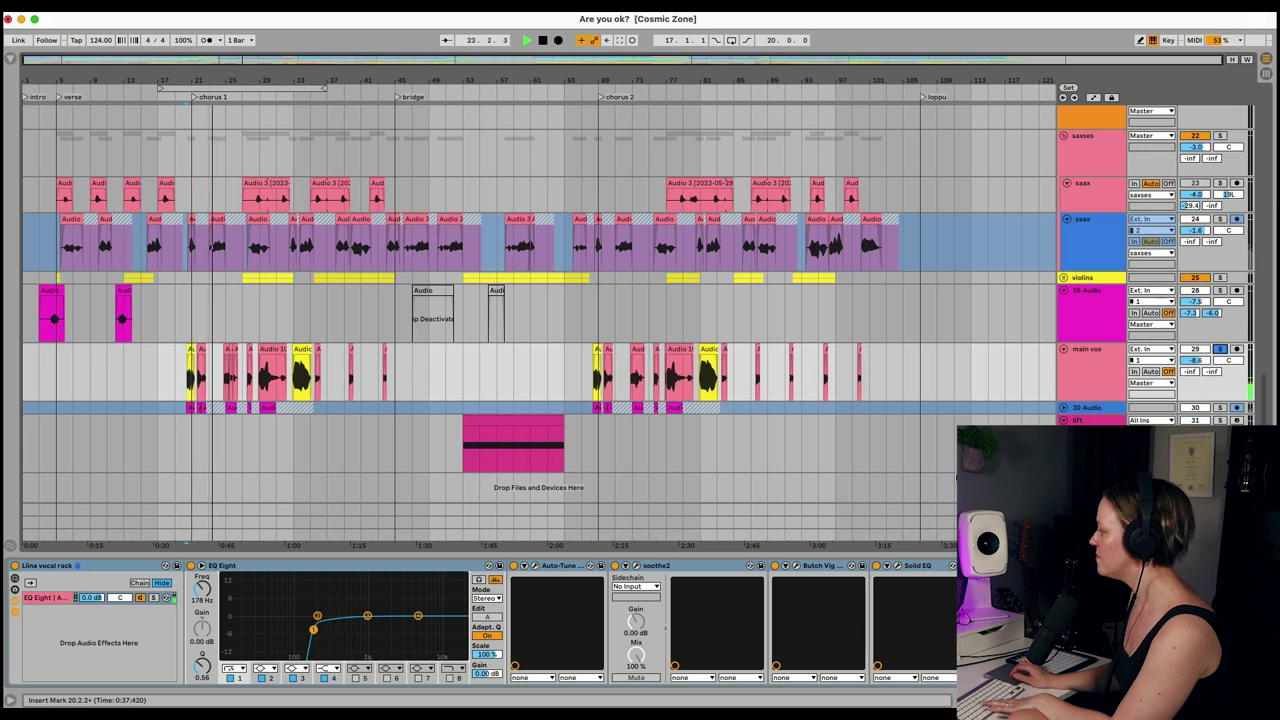
pyautogui.hscroll(5, 340, 620)
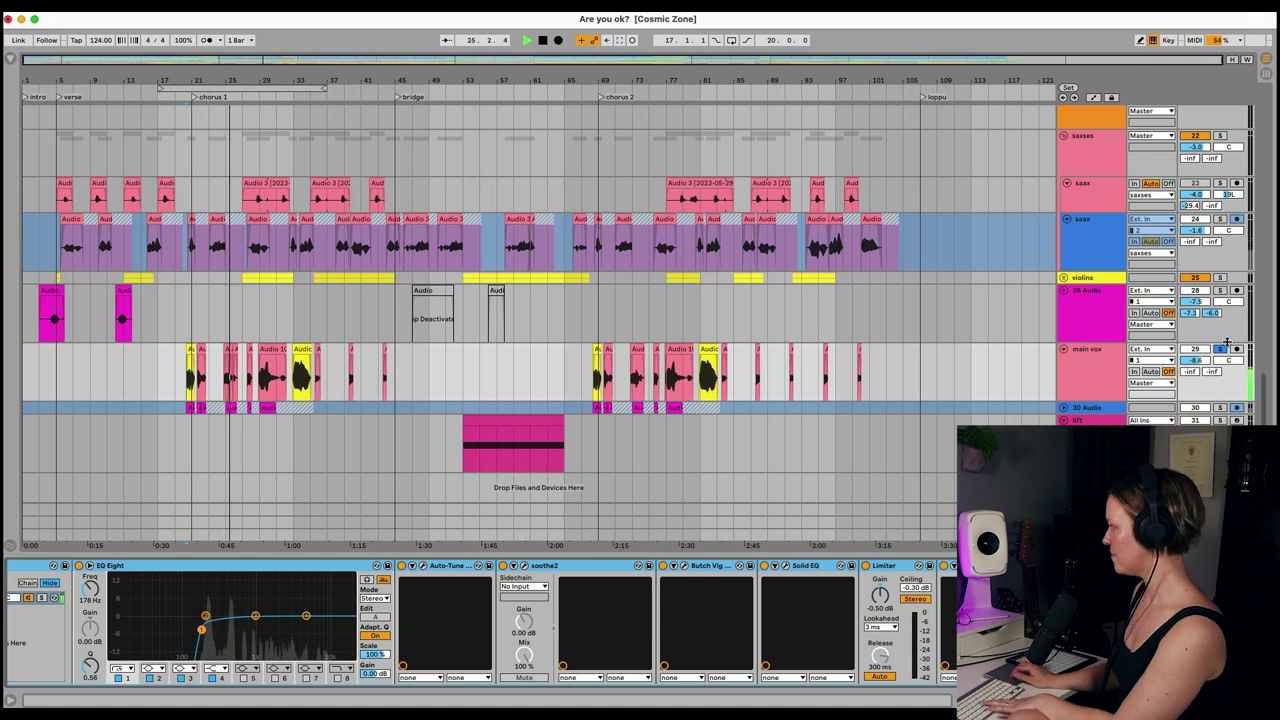
pyautogui.press('space')
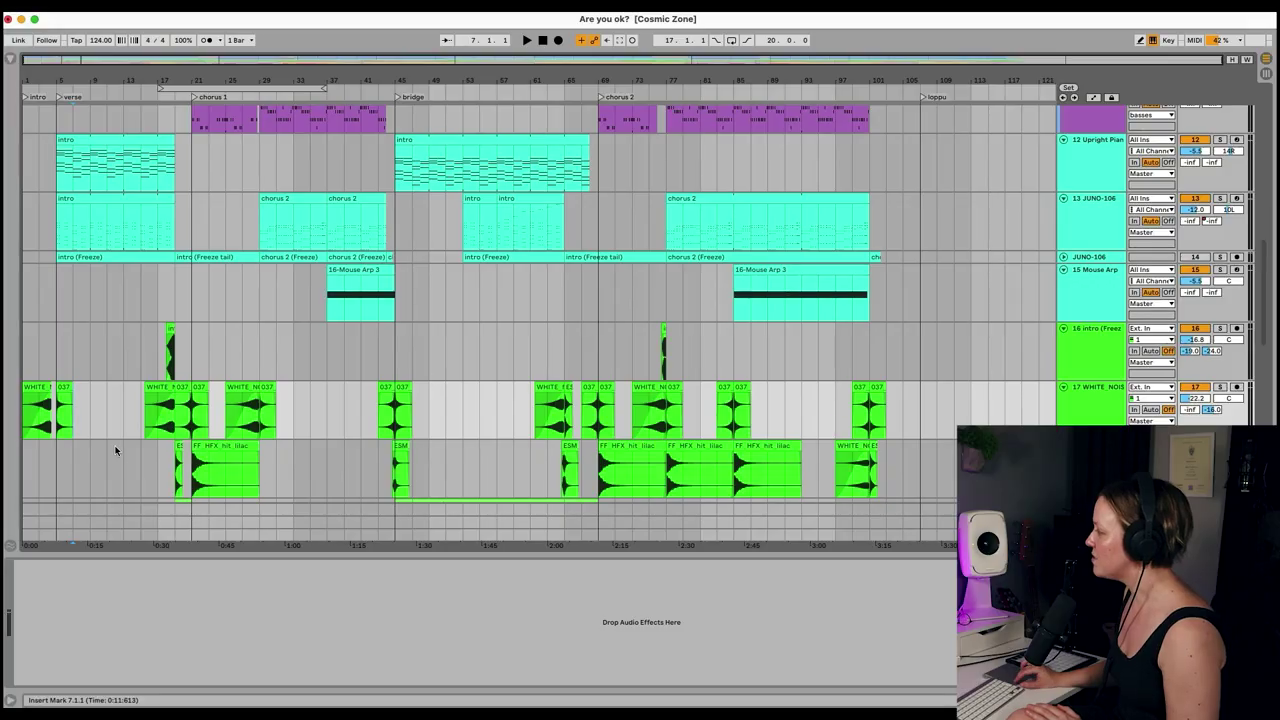
# - List the current project's files in the Browser and select Are you ok?.als
pyautogui.click(9, 58)
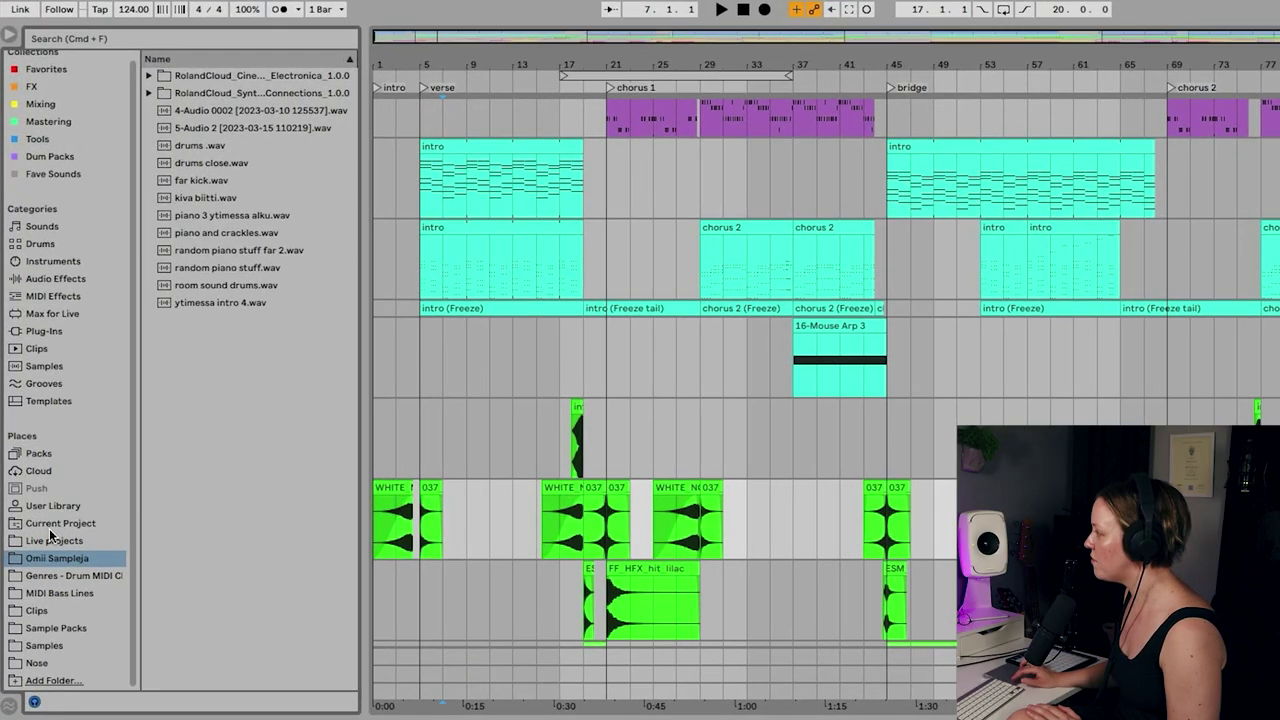
pyautogui.click(49, 528)
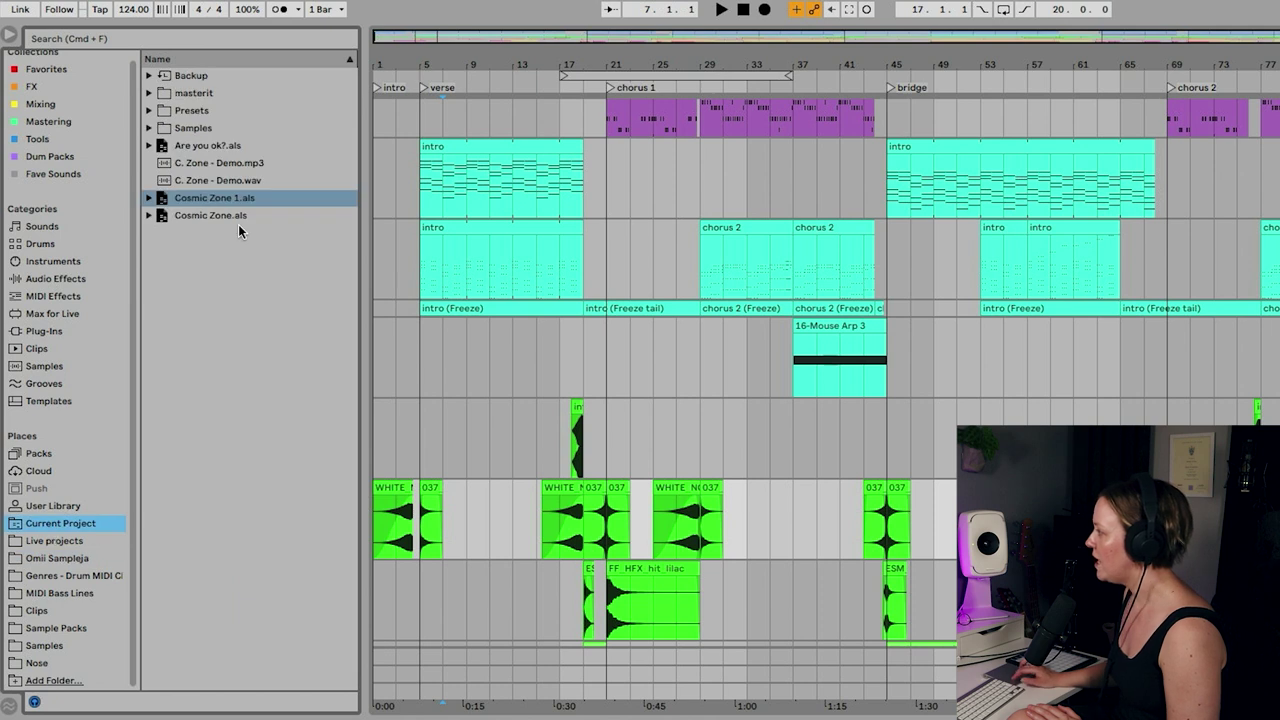
pyautogui.click(216, 150)
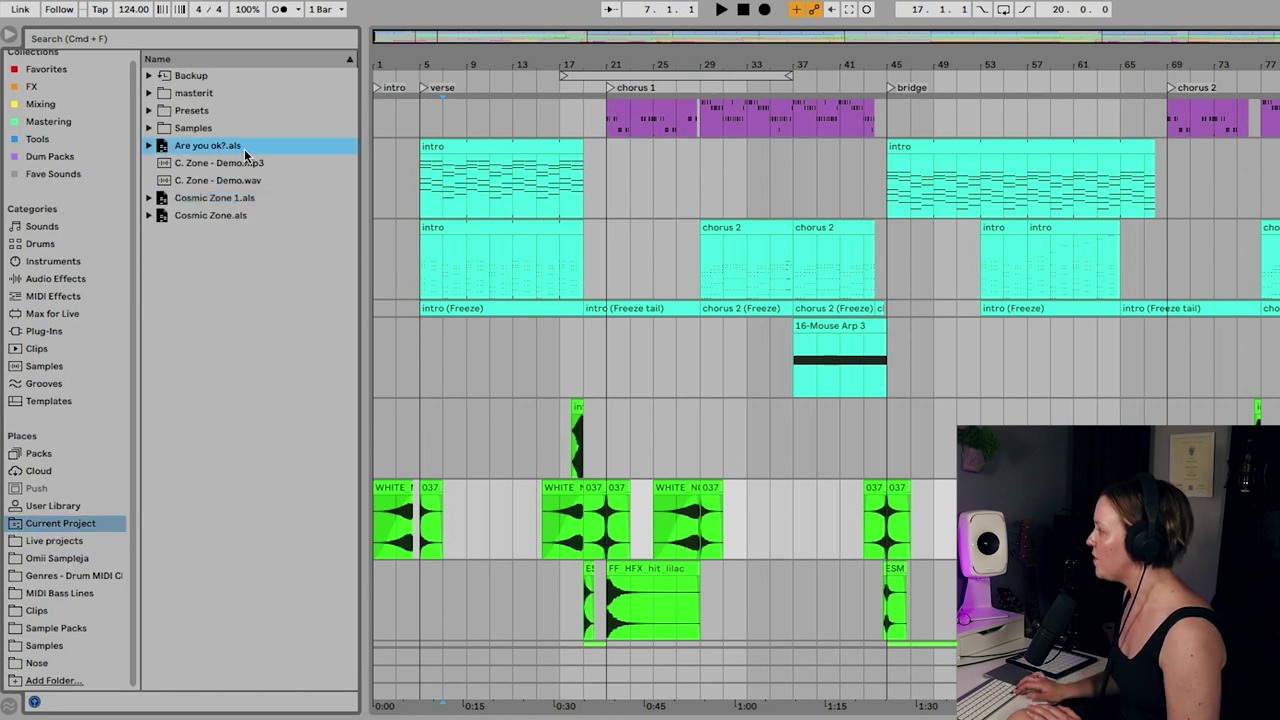
# - Step through the project's .als files, including Cosmic Zone 1.als, then reselect Are you ok?.als
pyautogui.press('Down')
pyautogui.press('Down')
pyautogui.press('Down')
pyautogui.press('Down')
pyautogui.press('Up')
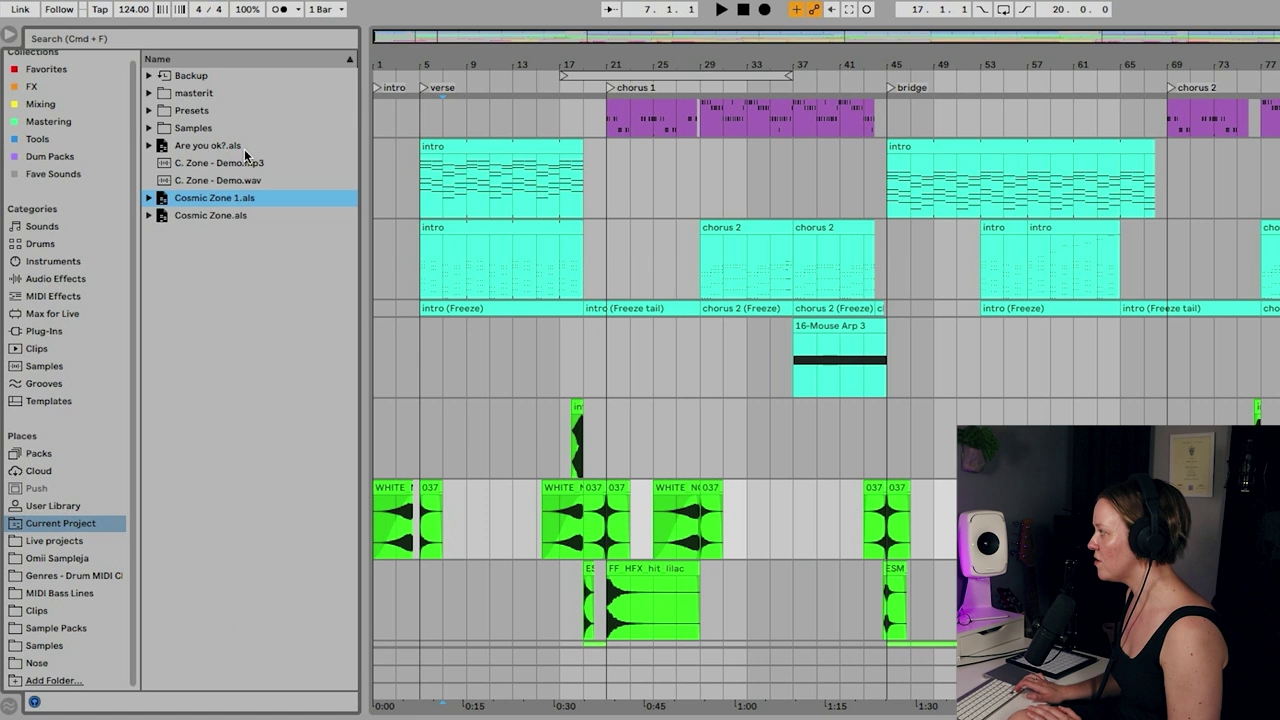
pyautogui.press('Down')
pyautogui.press('Up')
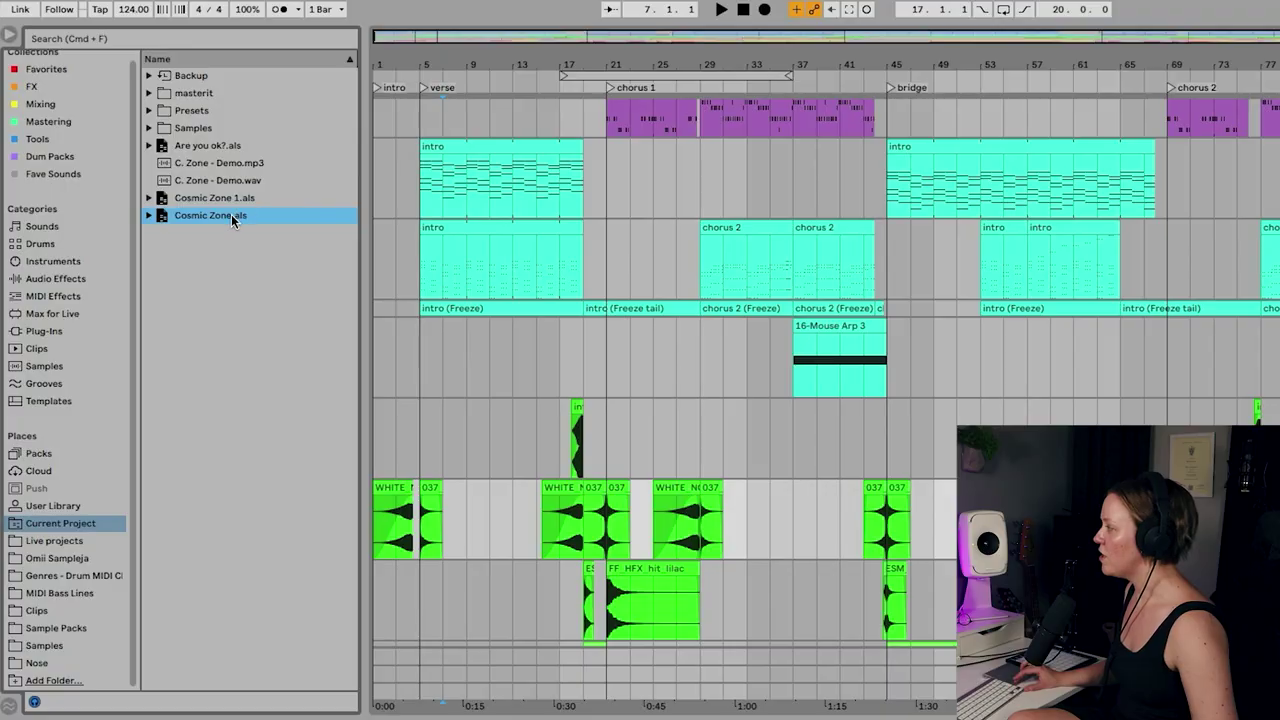
pyautogui.click(206, 149)
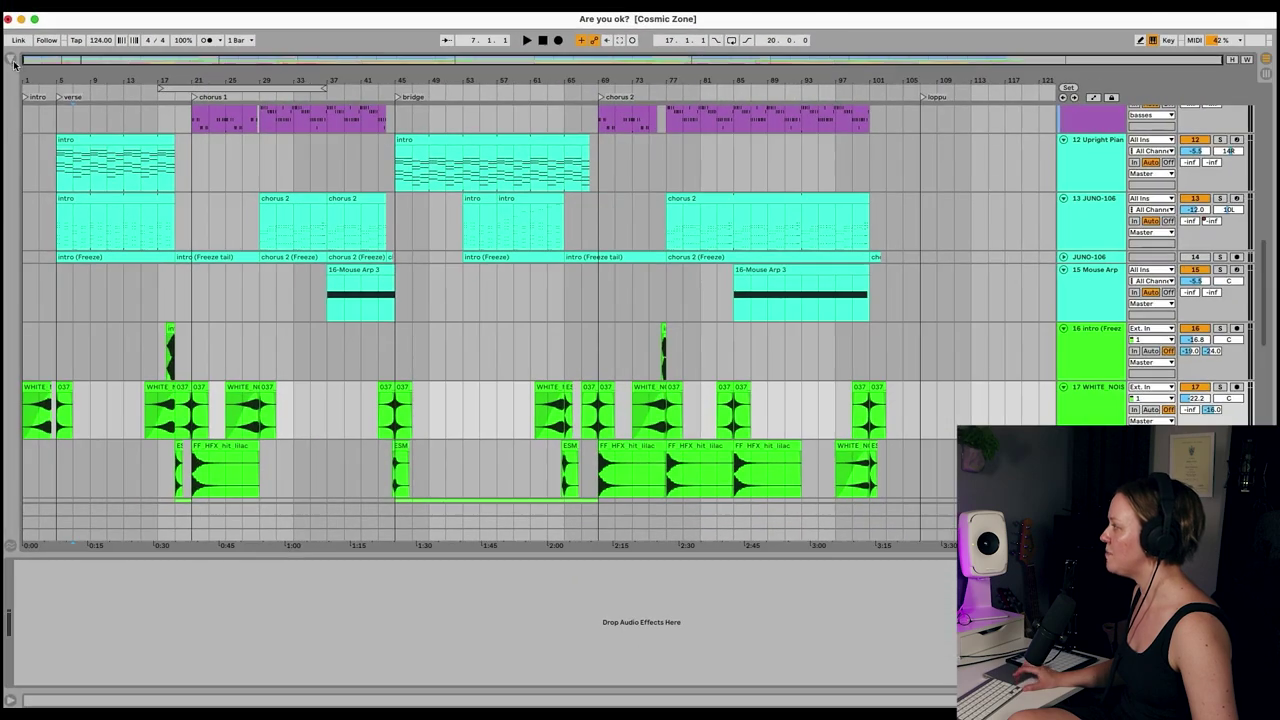
pyautogui.scroll(3, 340, 245)
pyautogui.scroll(-10, 347, 250)
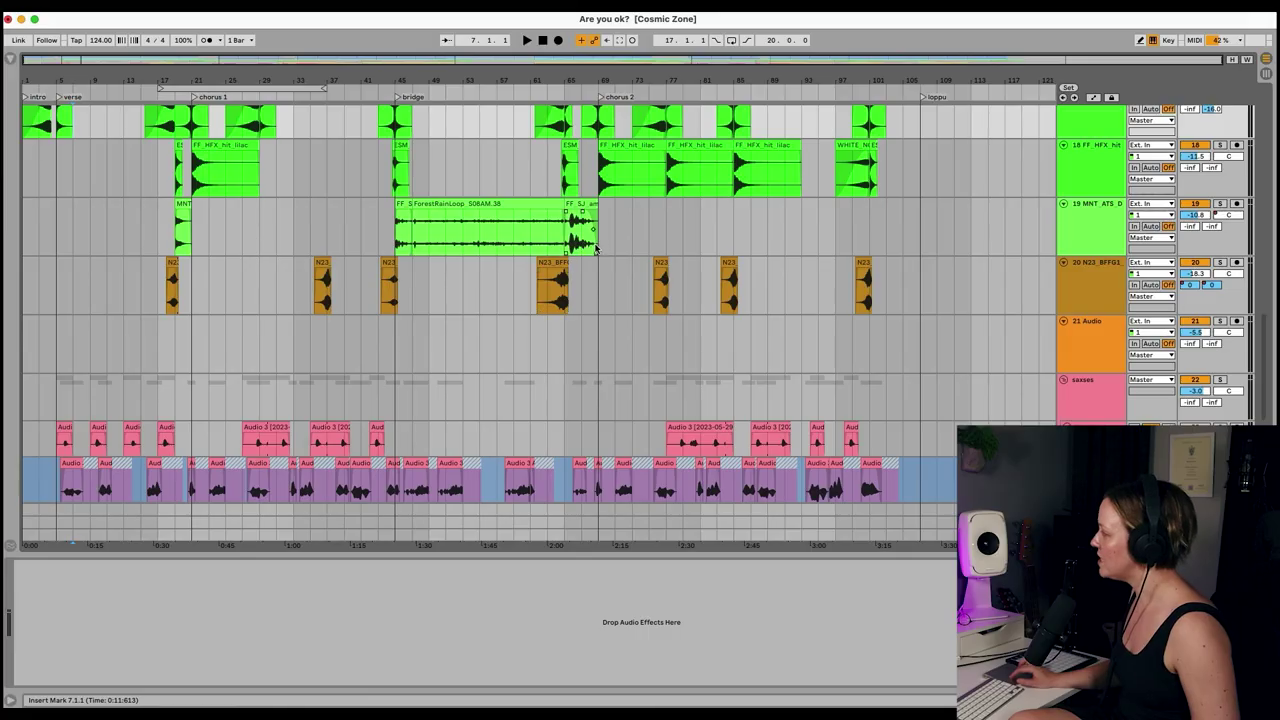
# - Solo white noise track 17 and play it from bar 15 to hear its hits
pyautogui.scroll(5, 578, 222)
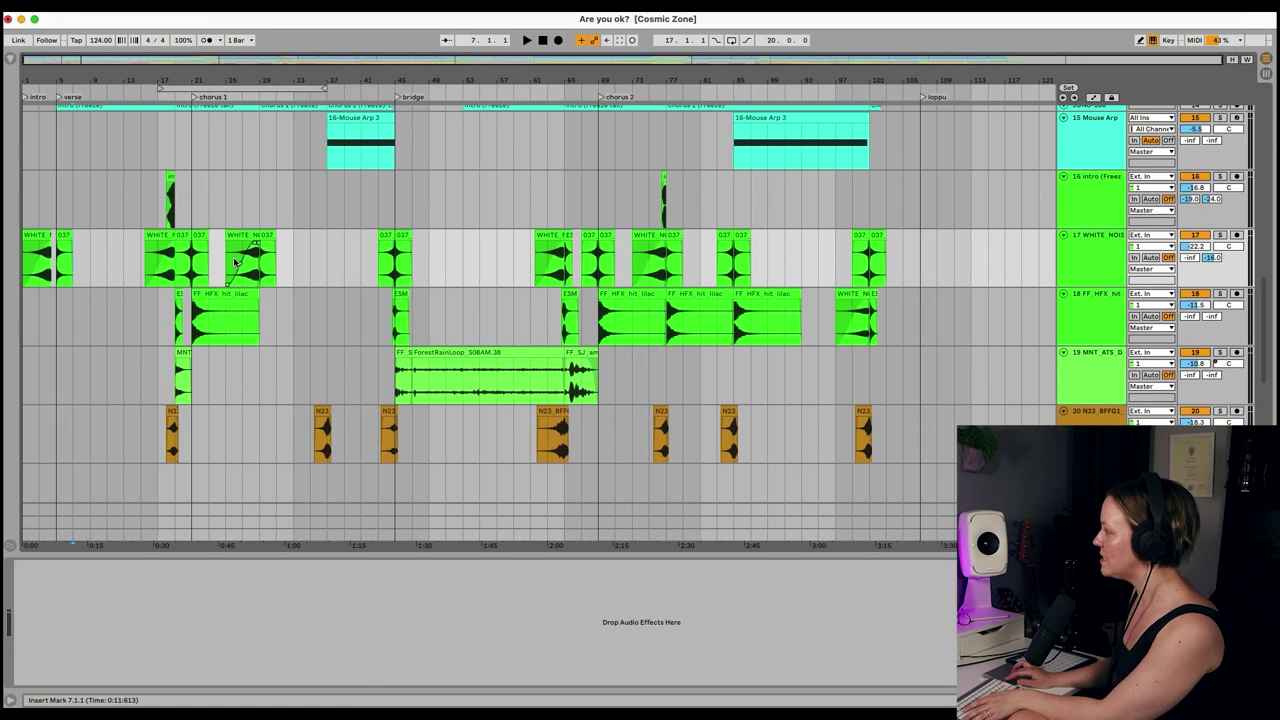
pyautogui.click(156, 266)
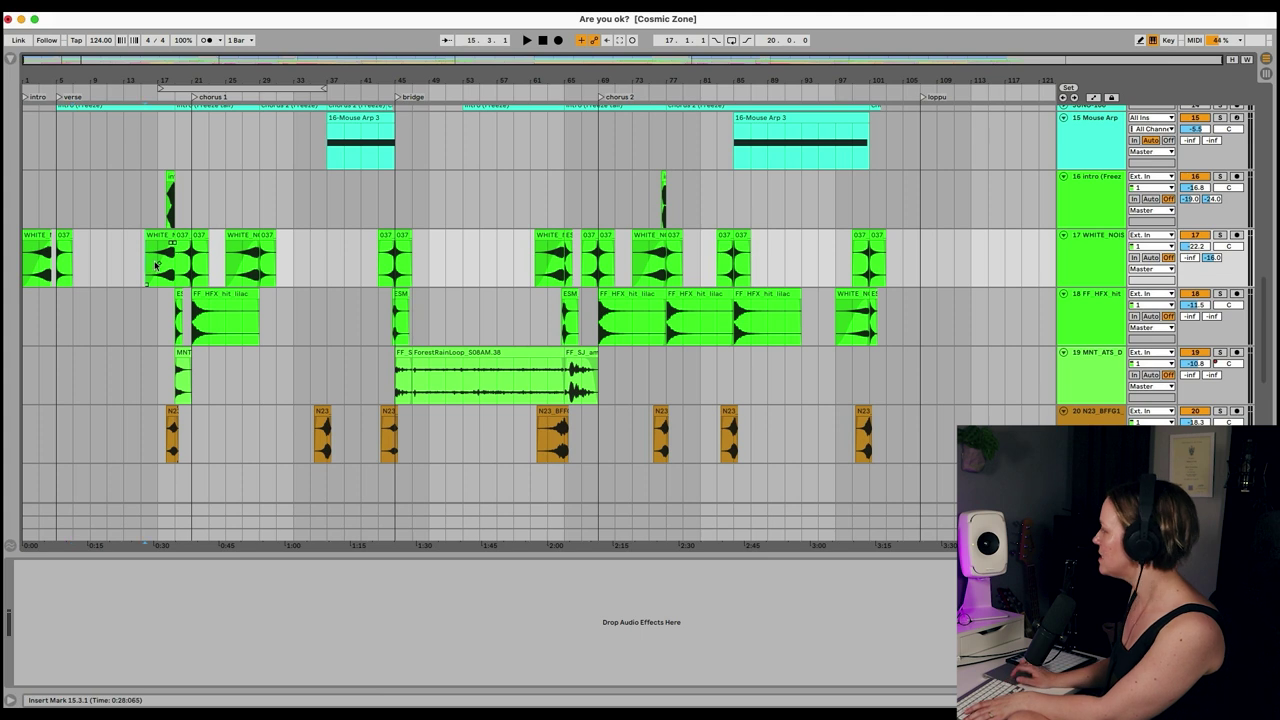
pyautogui.click(1220, 239)
pyautogui.press('space')
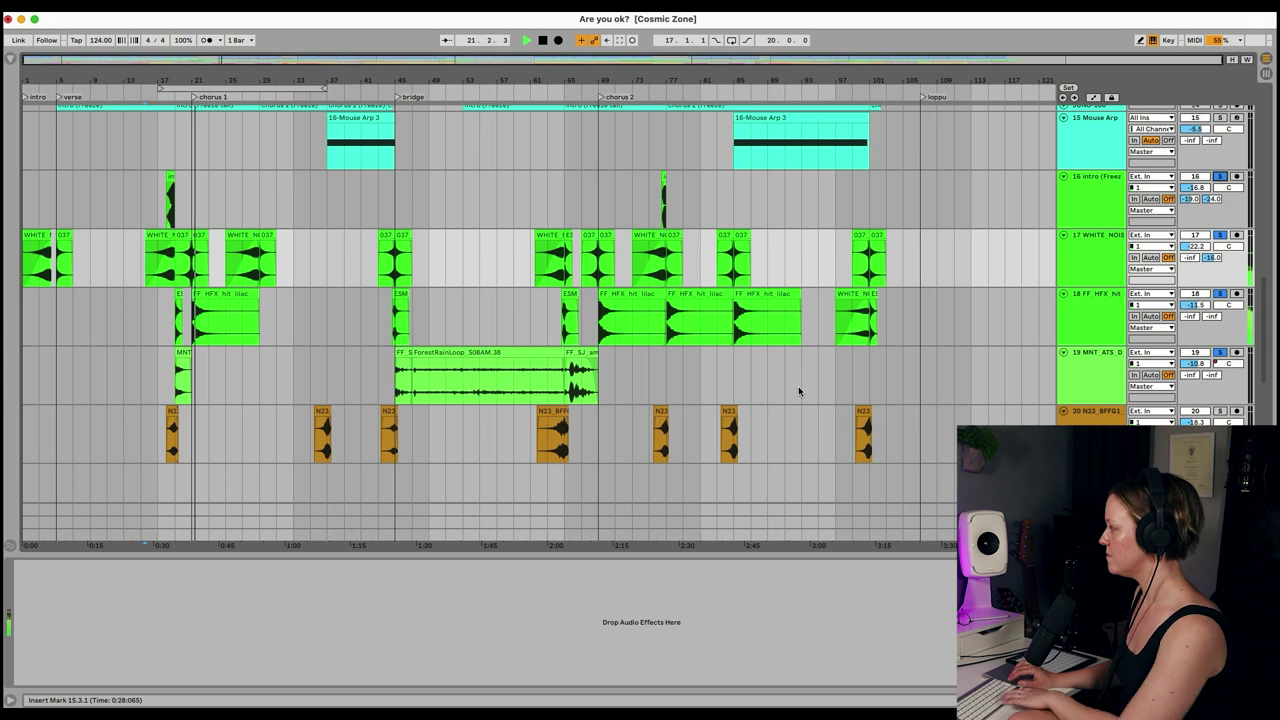
pyautogui.press('space')
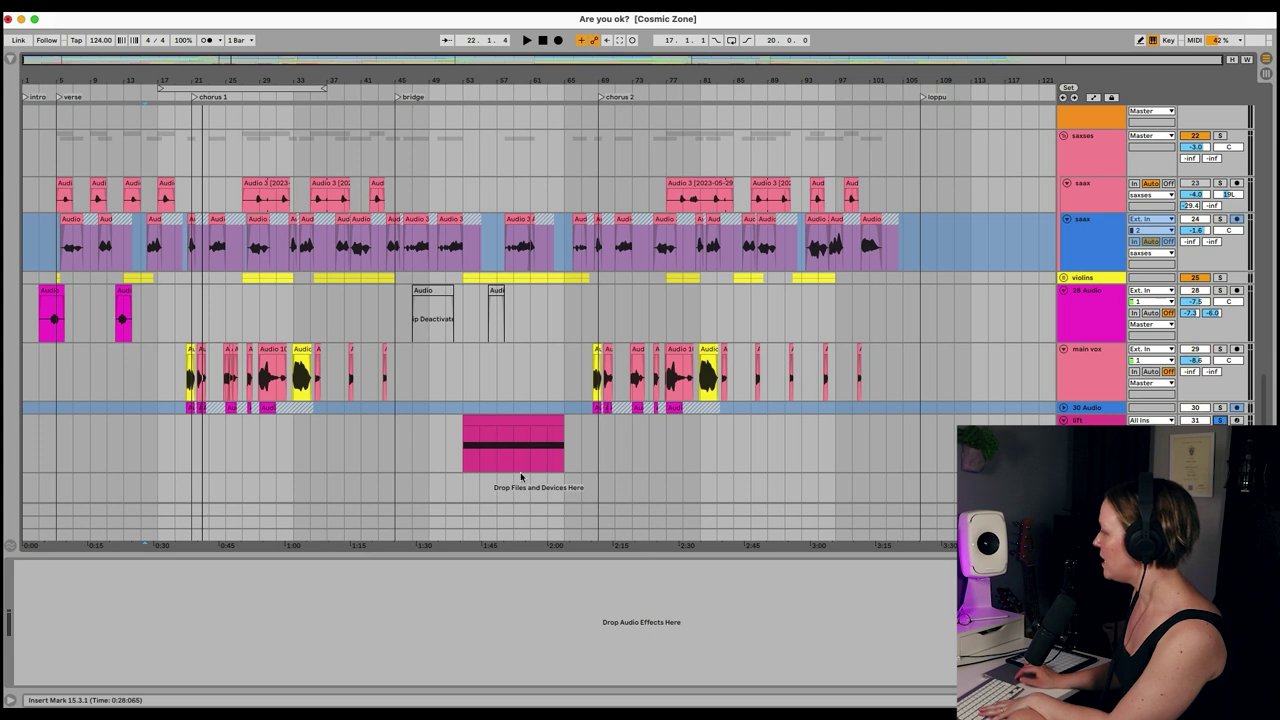
# - Show the bottom track's synth and filter devices and scroll right toward bar 53
pyautogui.click(463, 535)
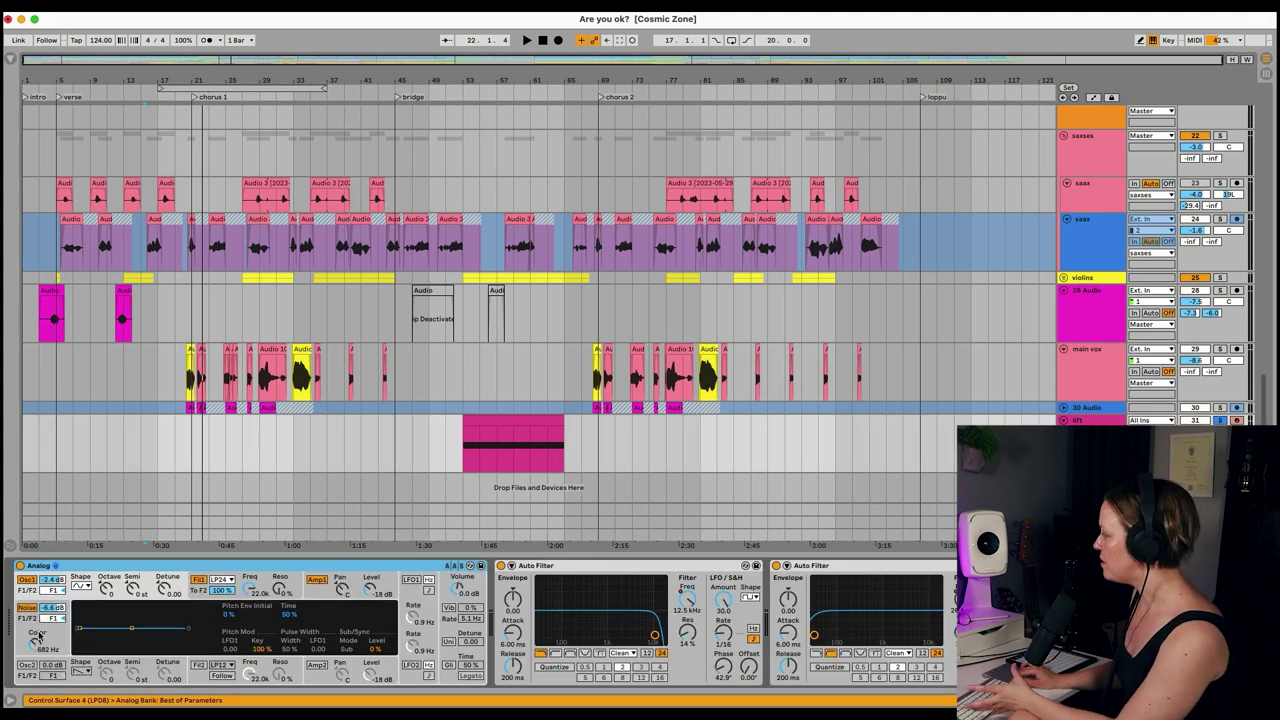
pyautogui.hscroll(3, 546, 655)
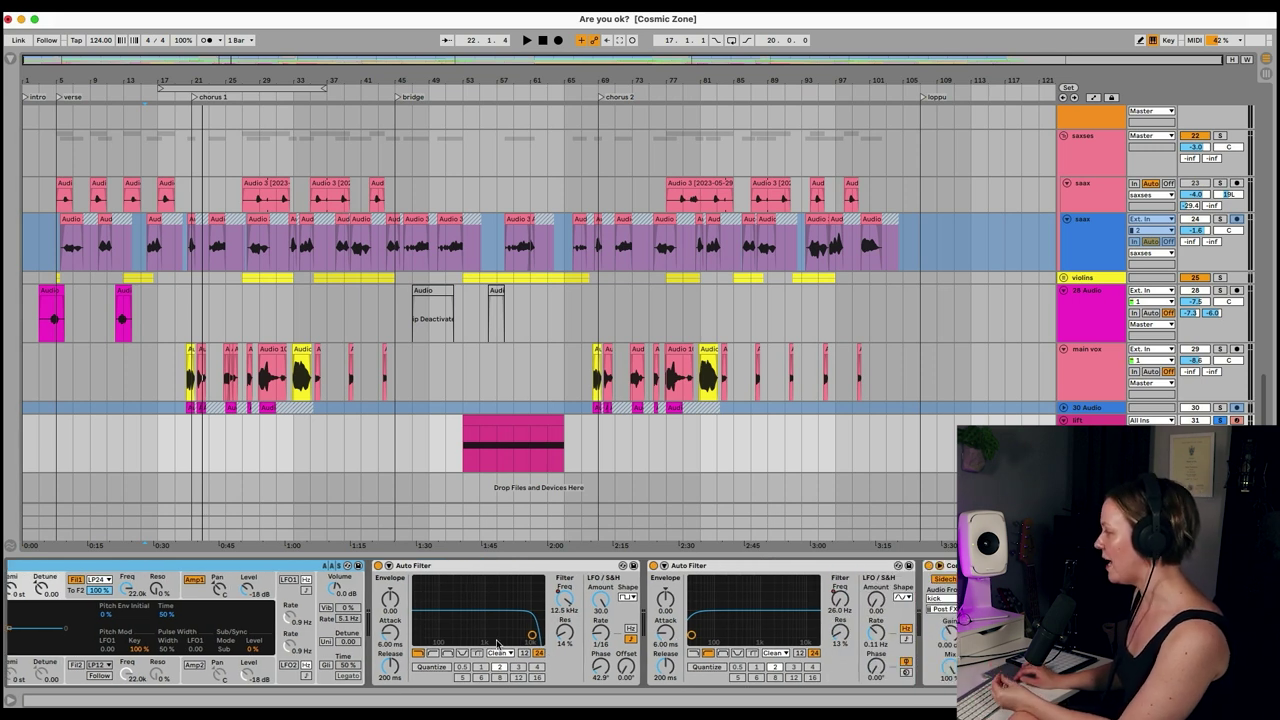
pyautogui.hscroll(3, 793, 672)
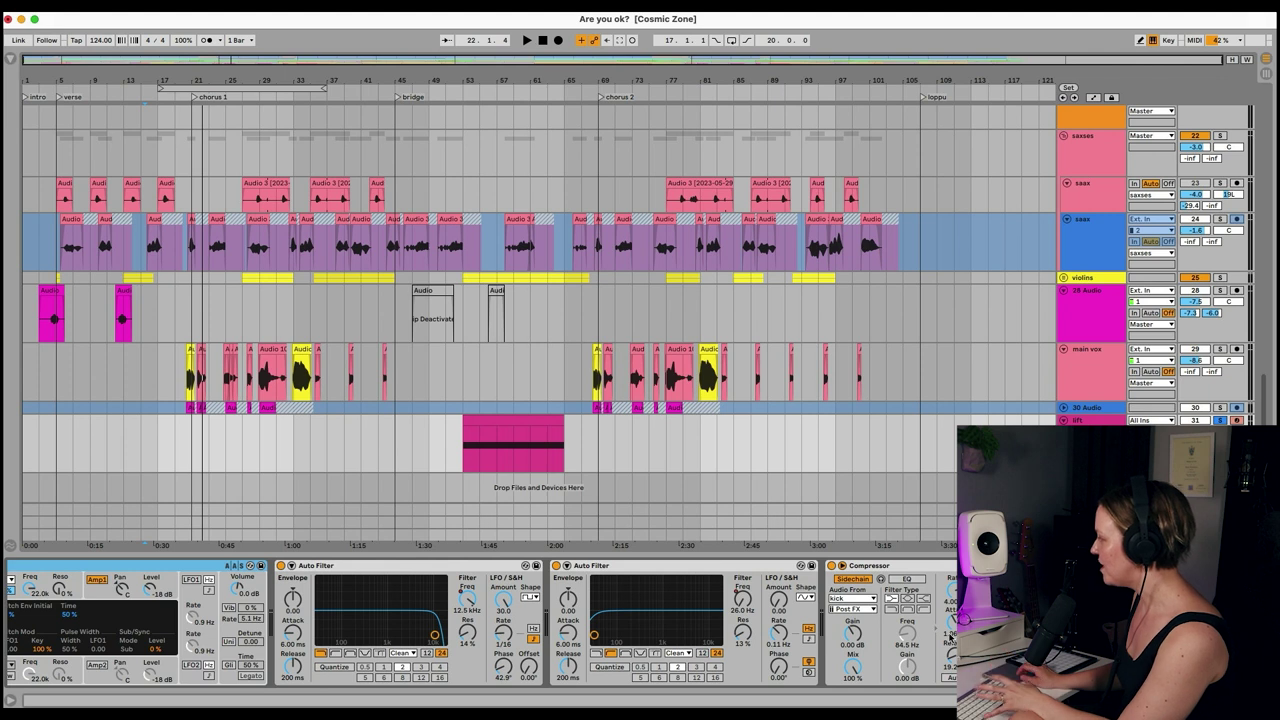
pyautogui.hscroll(2, 951, 637)
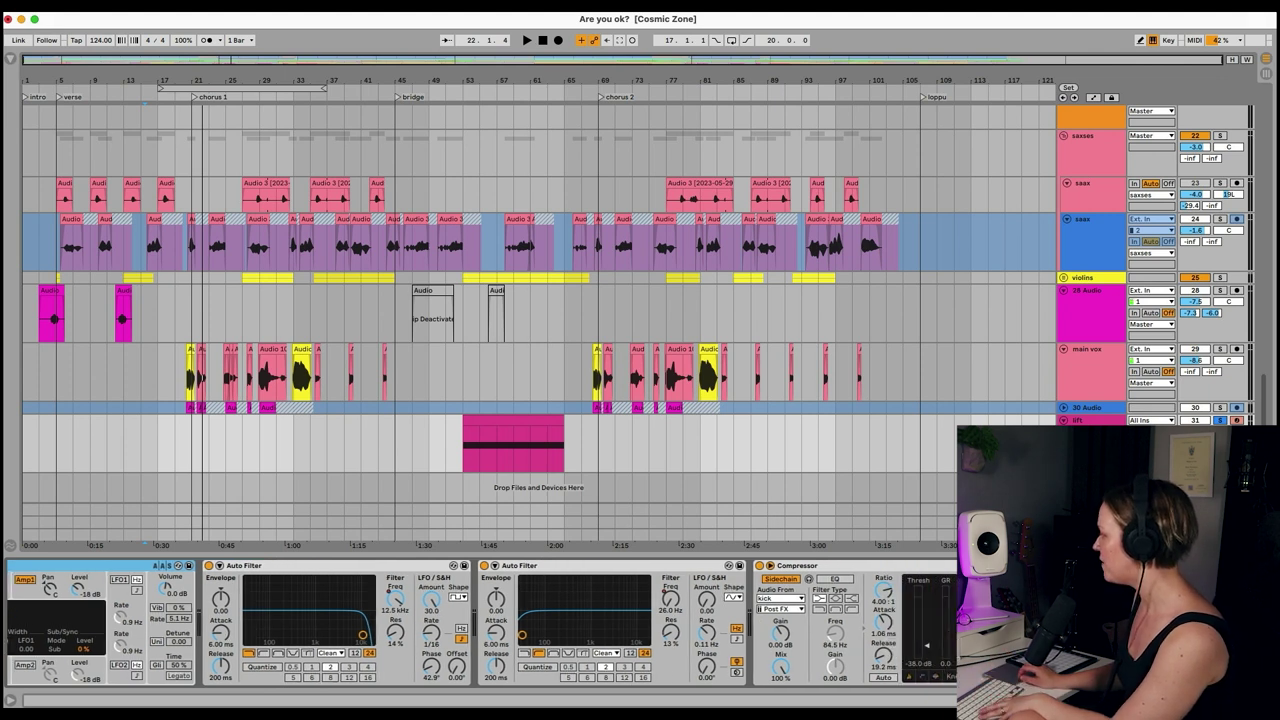
# - Play from the pink clip's start at bar 53, then jump playback ahead to bar 61
pyautogui.click(474, 440)
pyautogui.press('space')
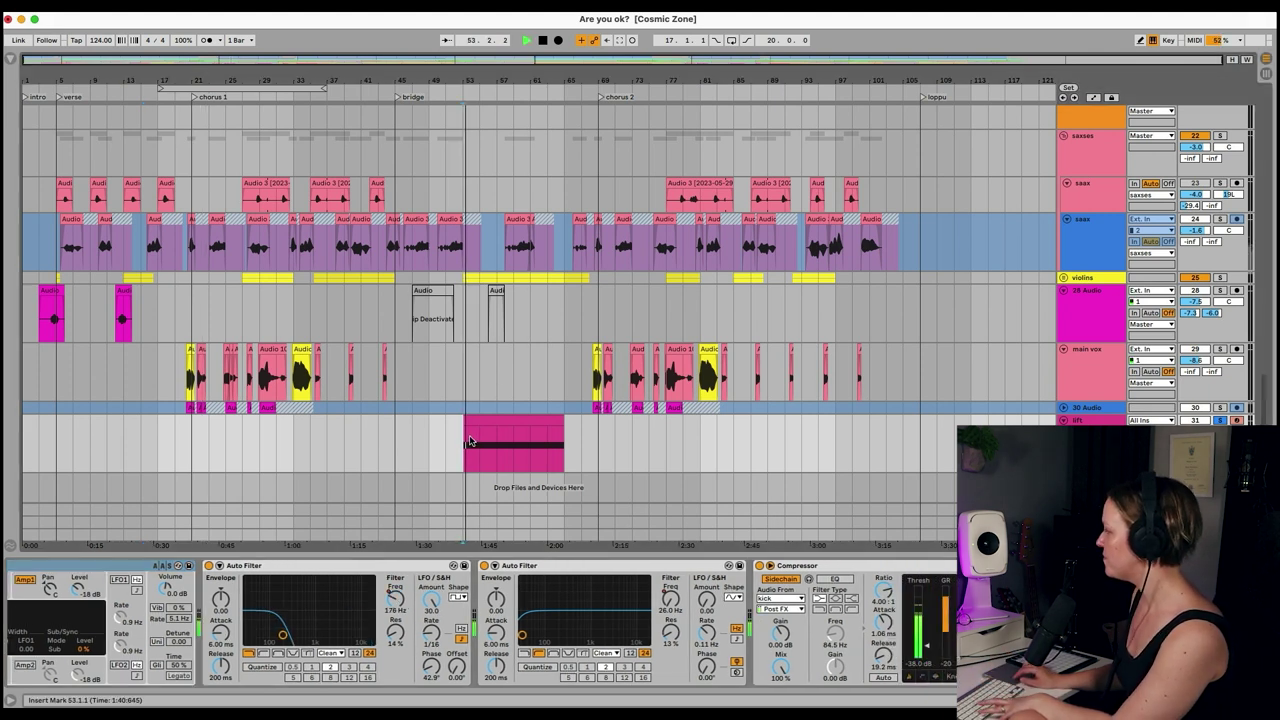
pyautogui.click(537, 455)
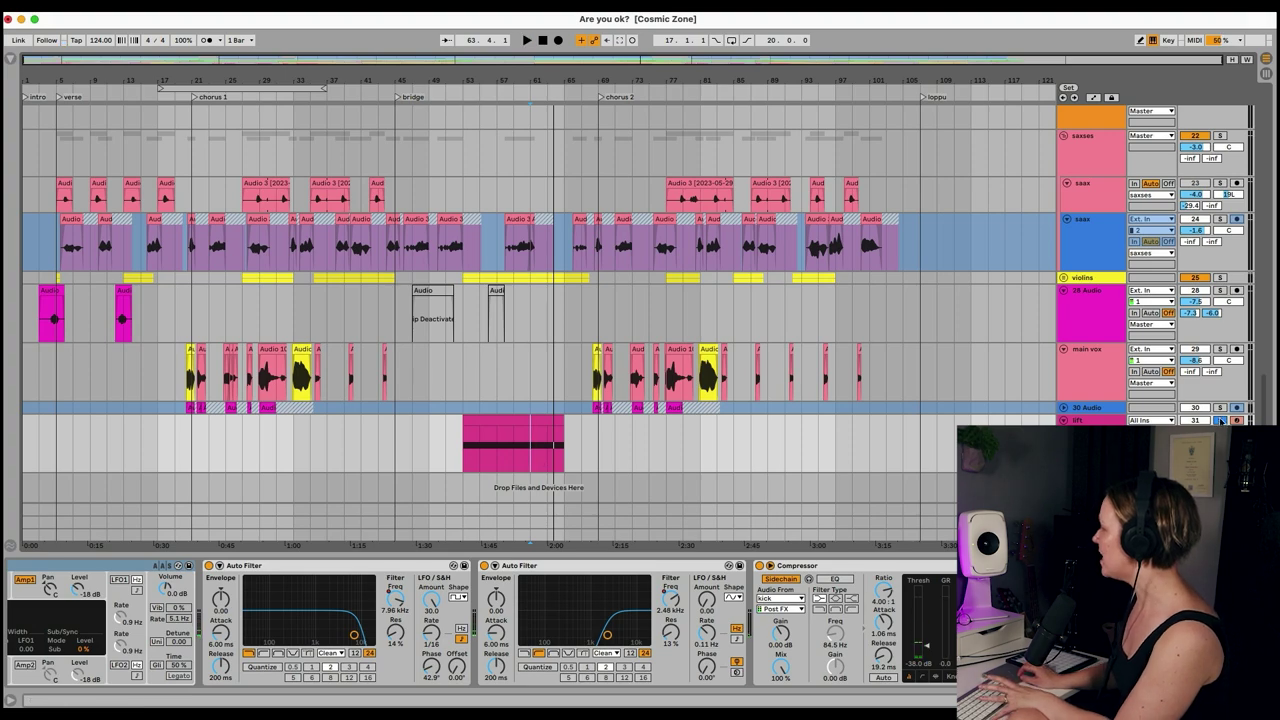
pyautogui.hotkey('ctrl', 'Up')
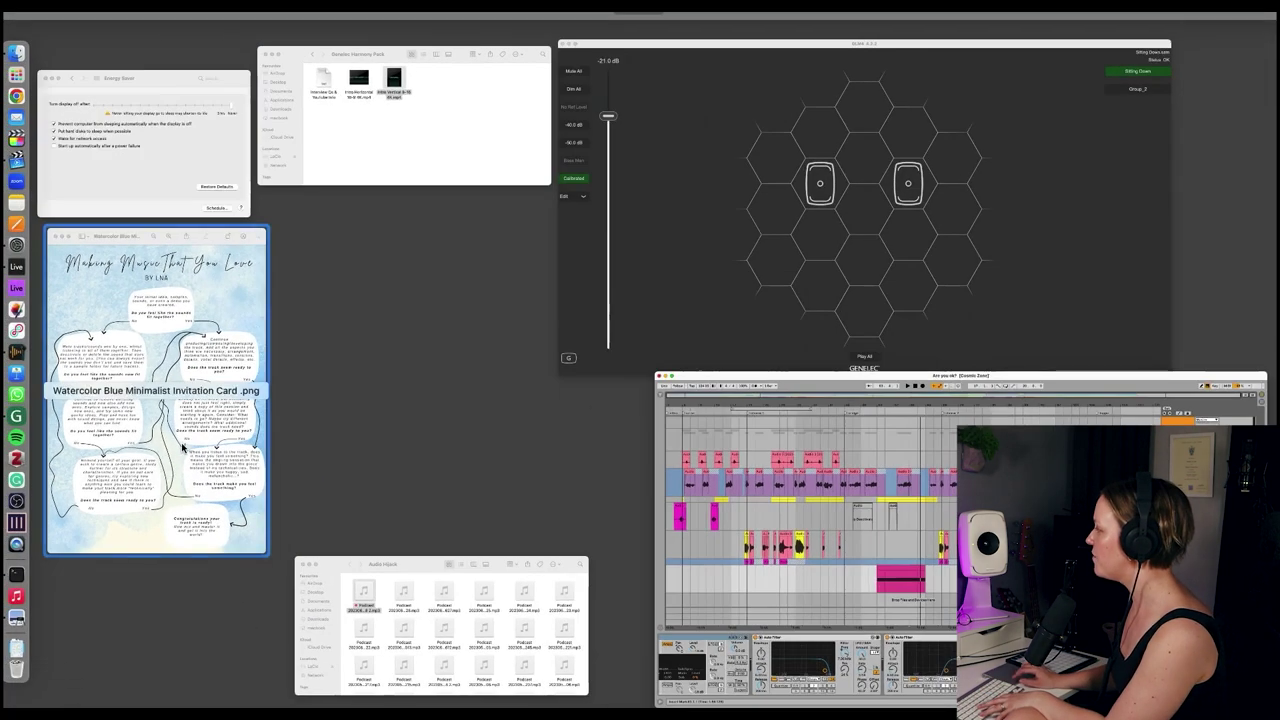
pyautogui.click(174, 491)
pyautogui.scroll(2, 750, 320)
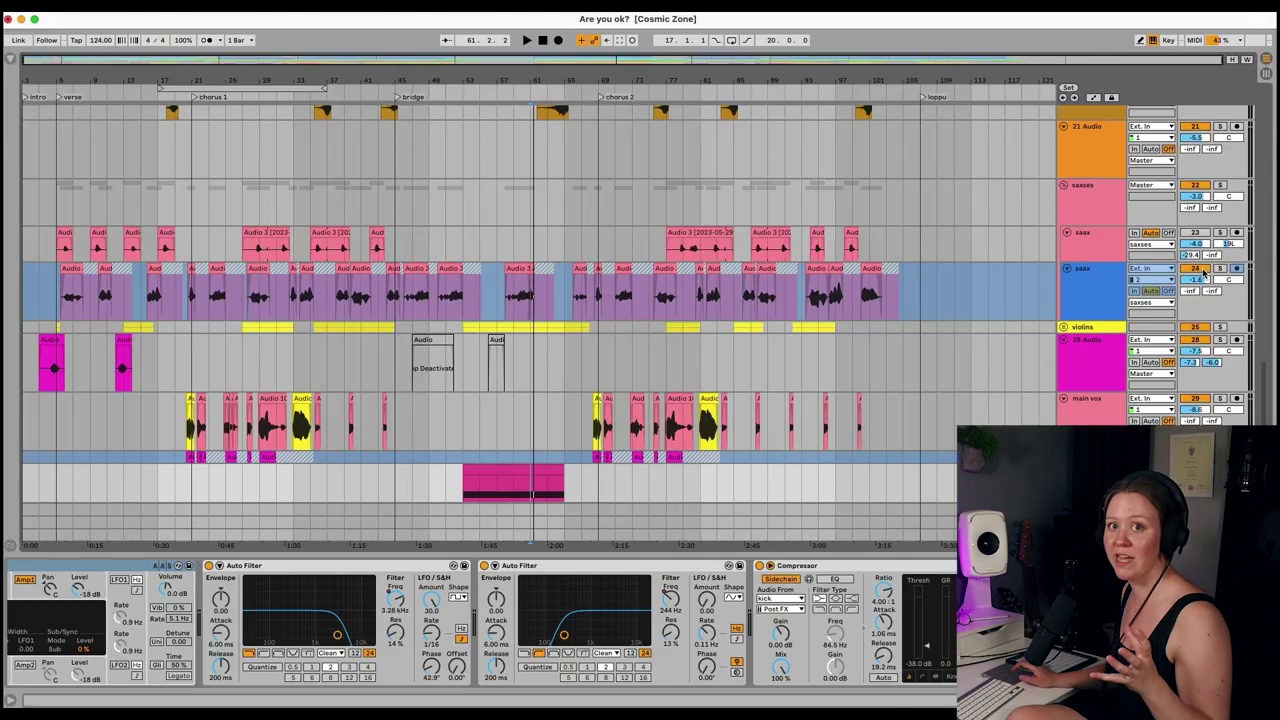
# - Turn on Automation Mode to reveal envelopes on all tracks and deselect the saax clips
pyautogui.click(1095, 98)
pyautogui.click(521, 399)
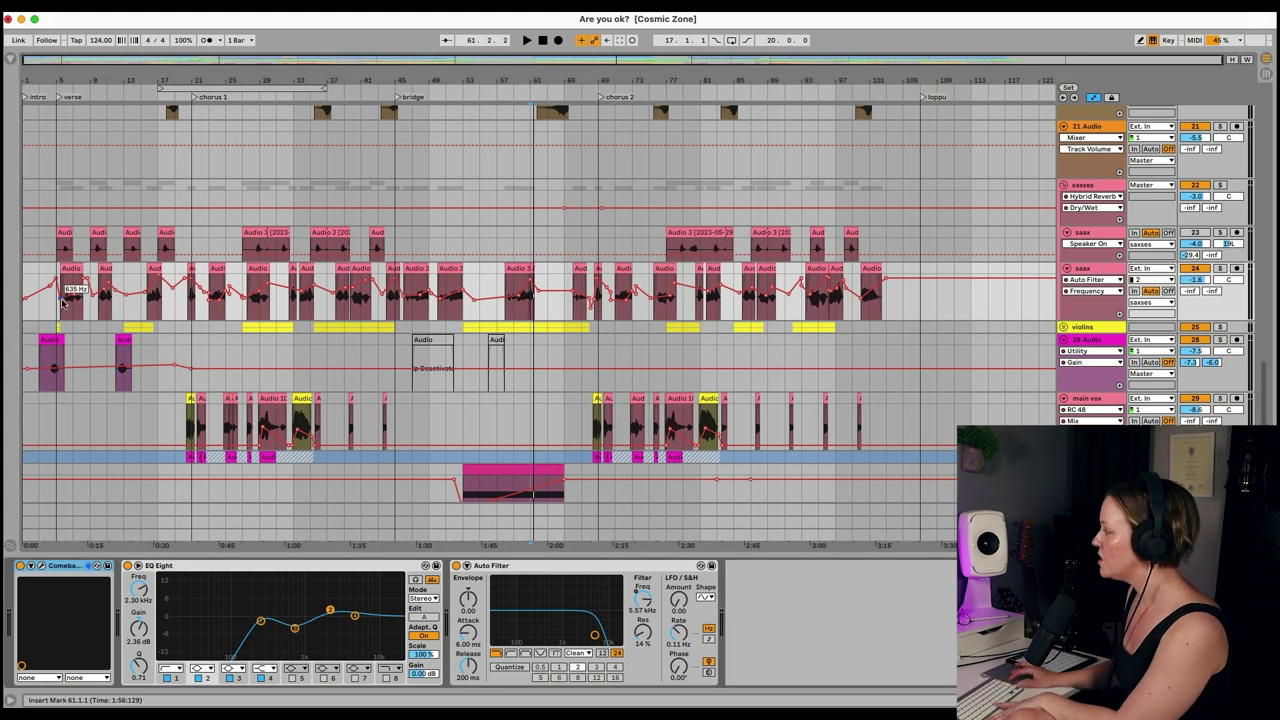
pyautogui.scroll(5, 62, 302)
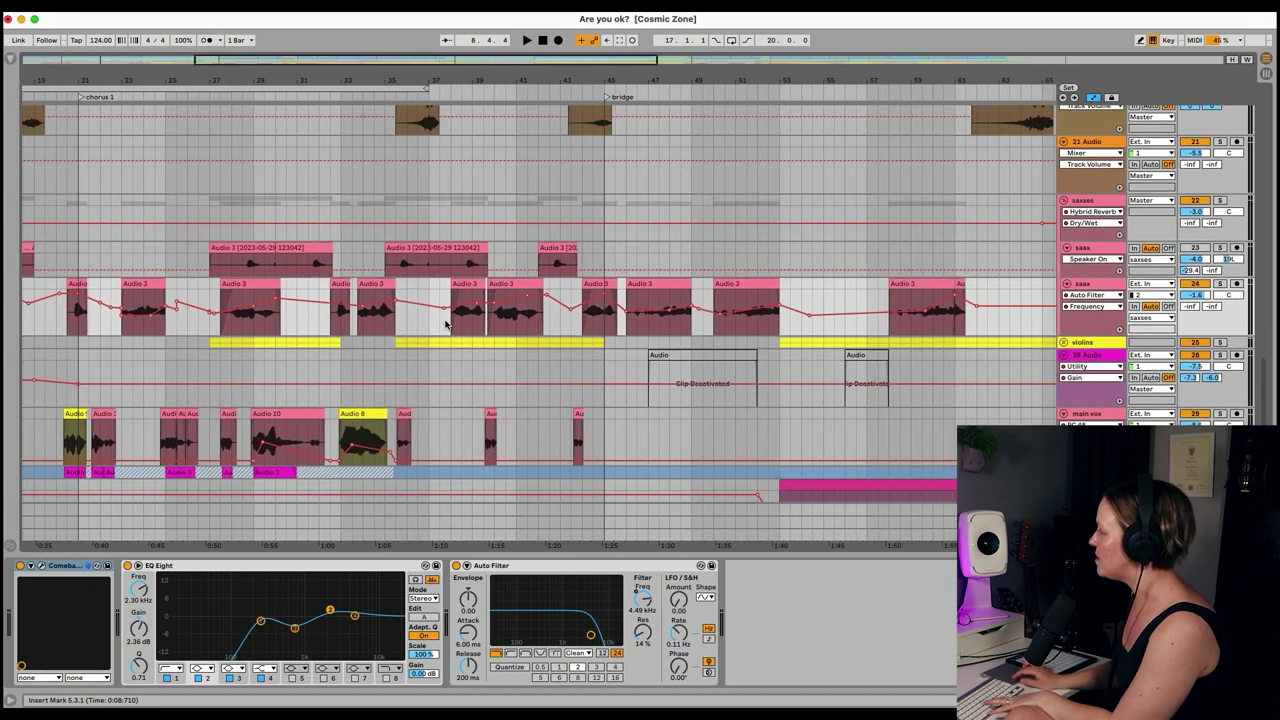
pyautogui.hscroll(10, 445, 325)
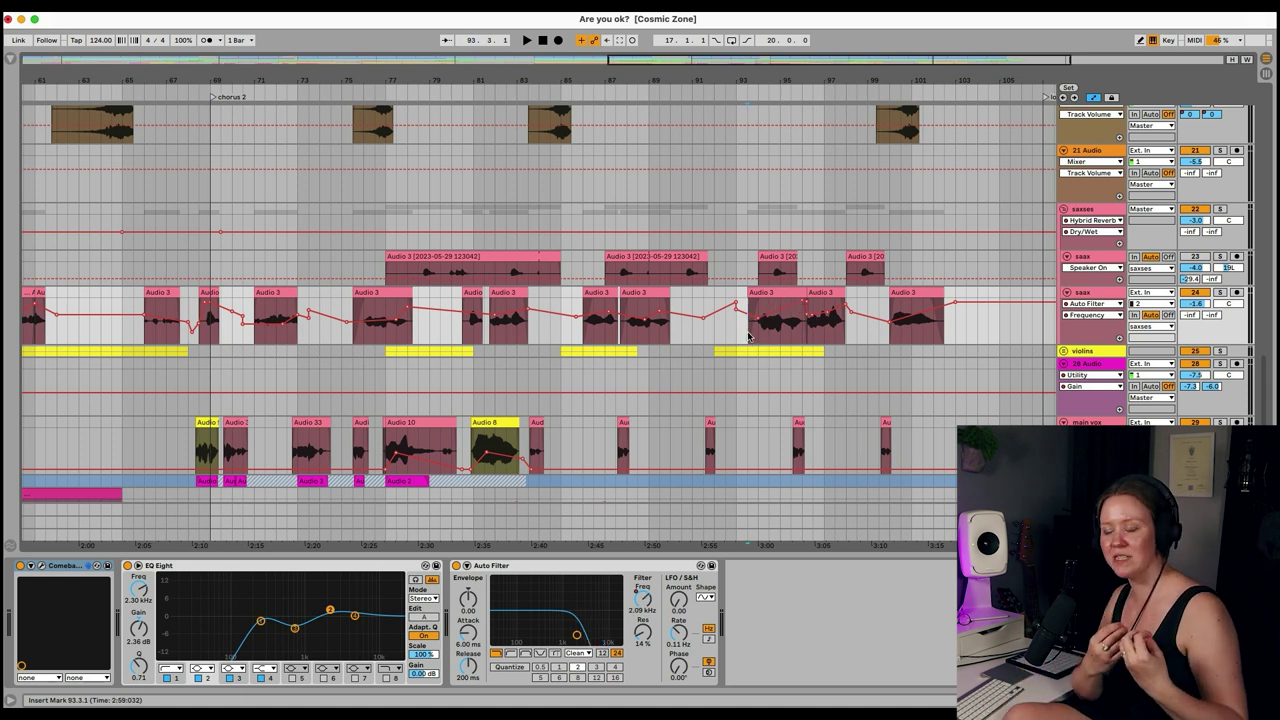
# - Scroll right to chorus 2 and switch off the saax track's Auto Filter
pyautogui.click(457, 566)
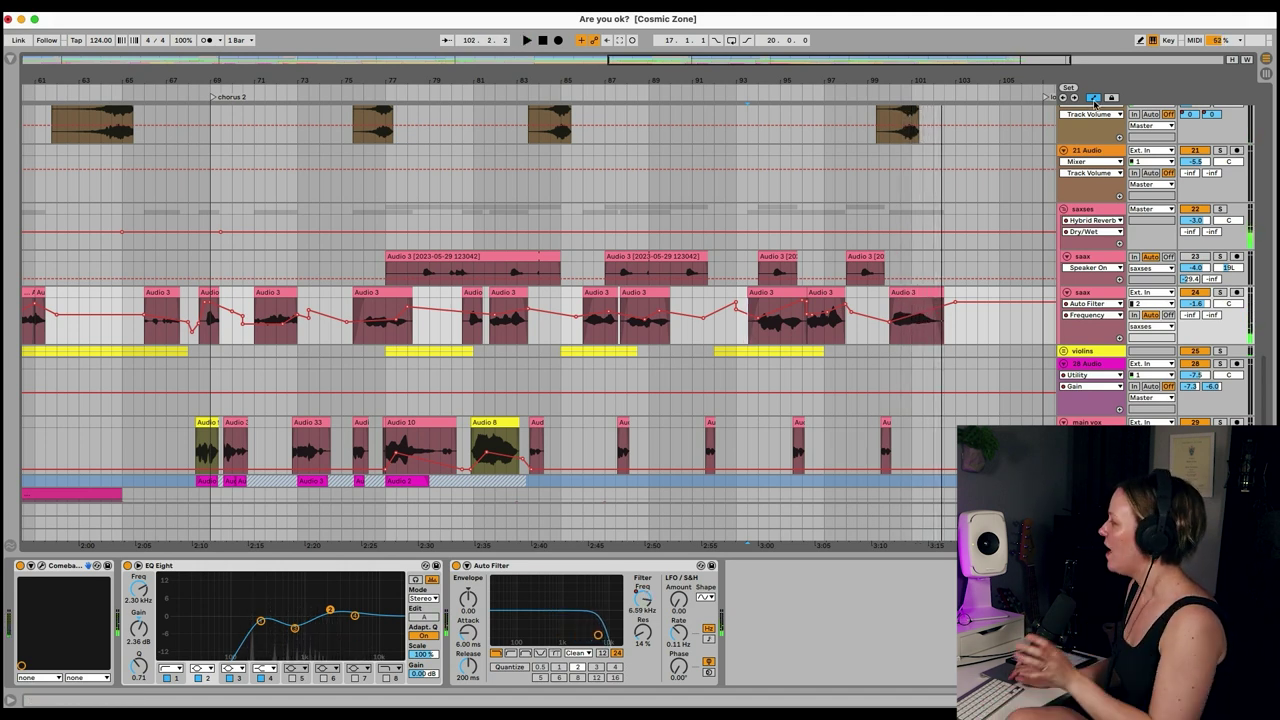
# - Scroll back to the sound-effect tracks and select track 19 to show its forest-rain Auto Filter
pyautogui.scroll(5, 571, 467)
pyautogui.hscroll(-5, 571, 467)
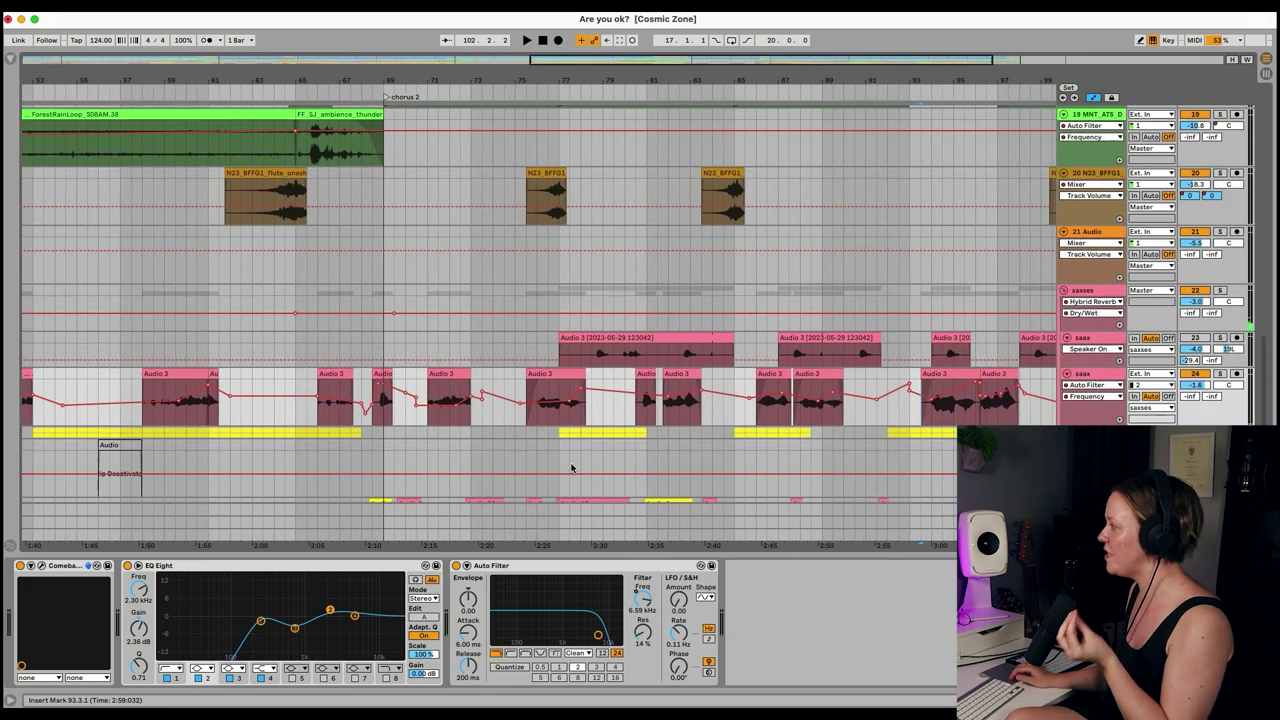
pyautogui.scroll(3, 571, 467)
pyautogui.hscroll(-5, 571, 467)
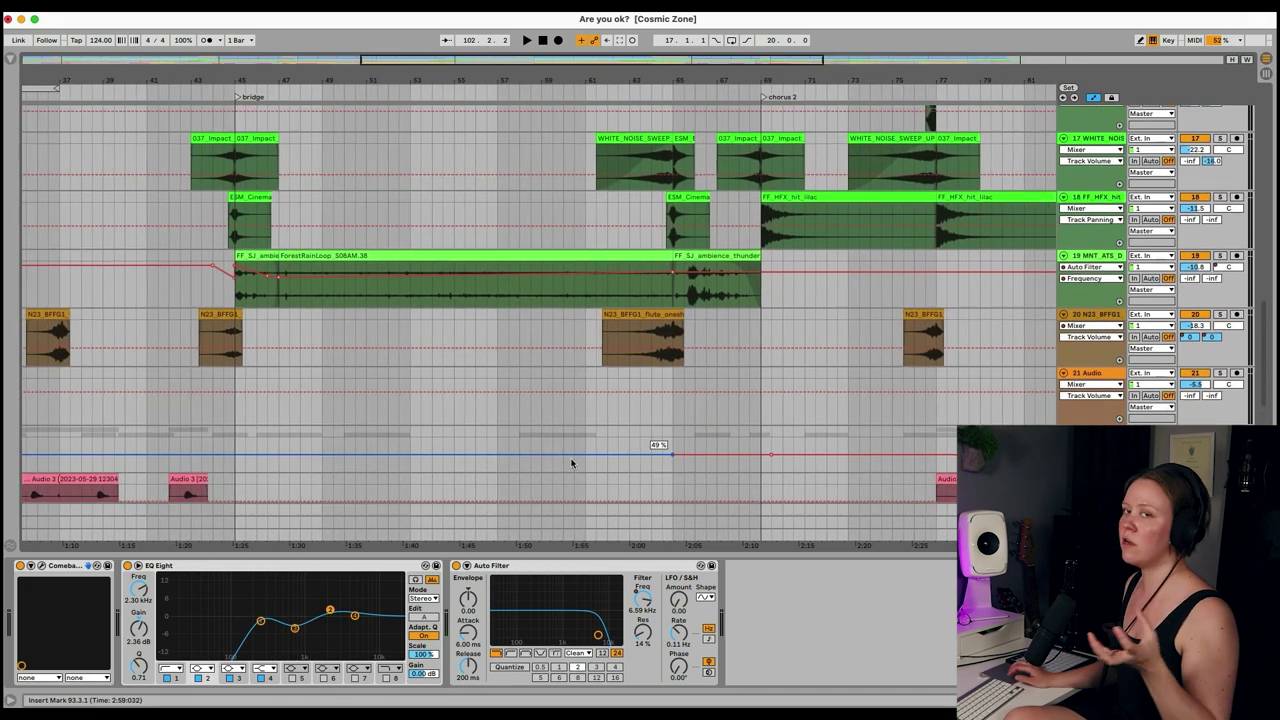
pyautogui.click(1097, 258)
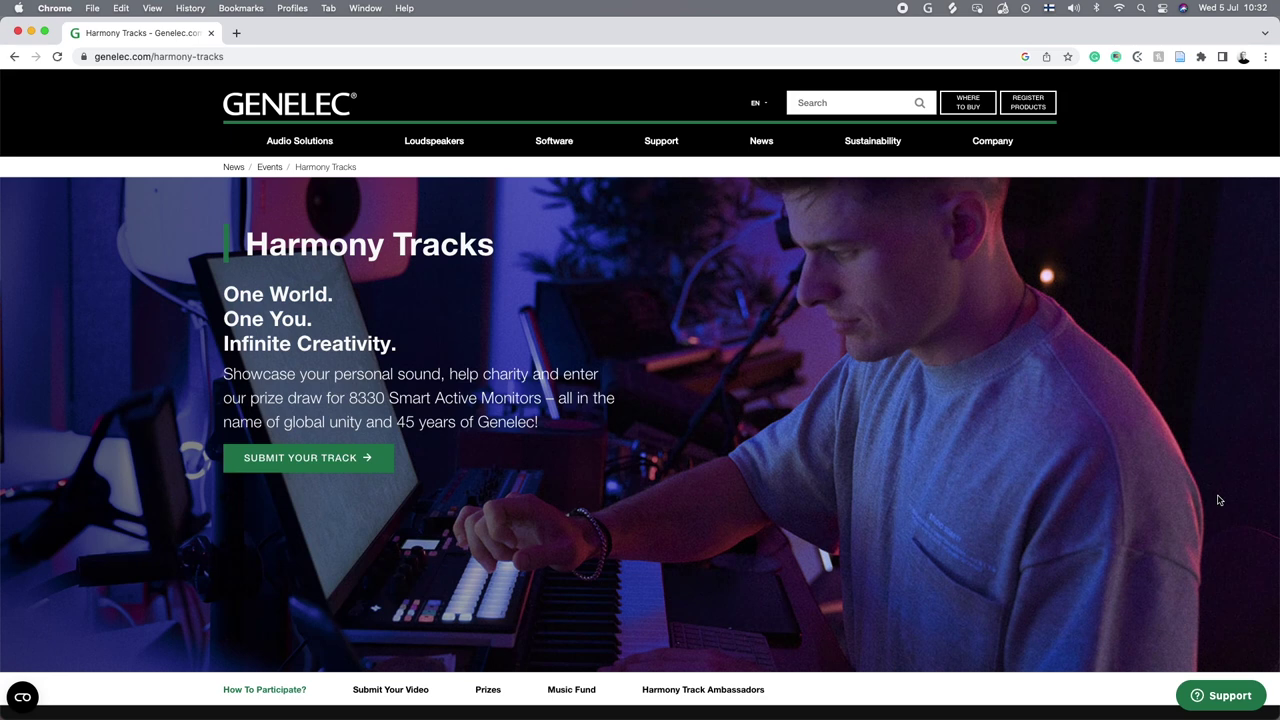
# - Scroll down the Harmony Tracks page through entry steps 1–4 and the submission form
pyautogui.scroll(-2, 1219, 500)
pyautogui.scroll(-5, 1217, 504)
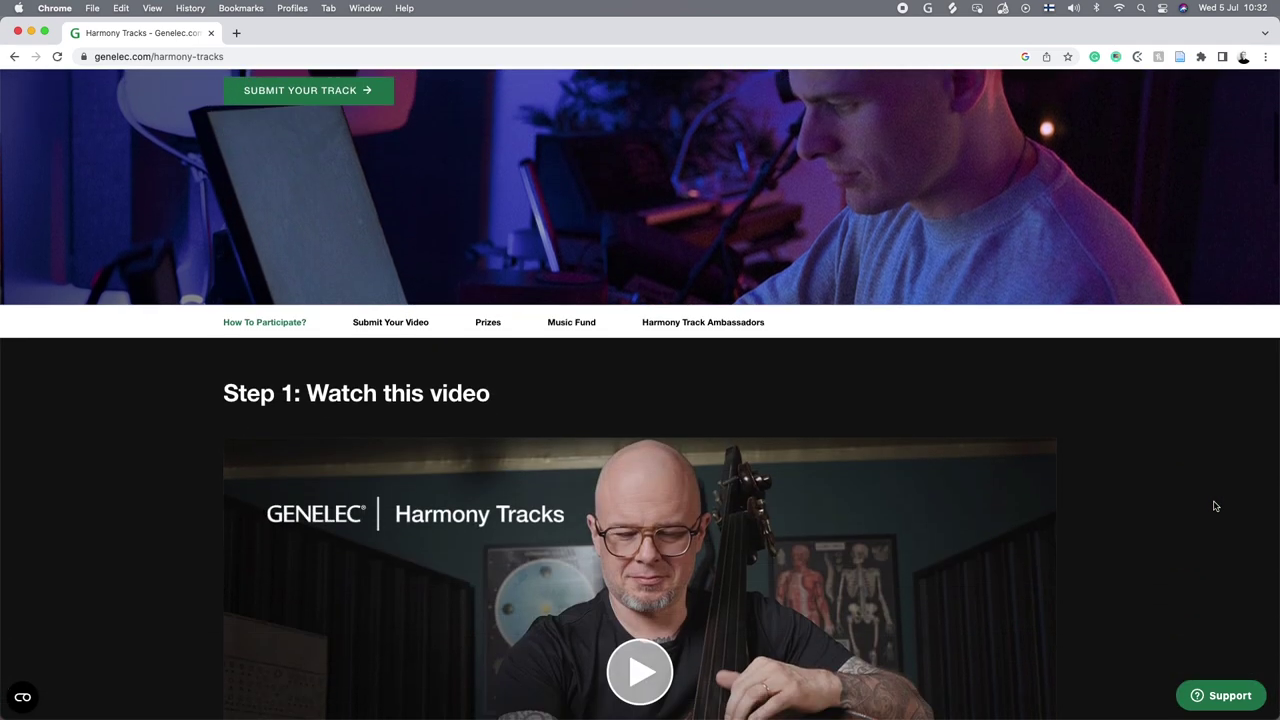
pyautogui.scroll(-10, 1215, 506)
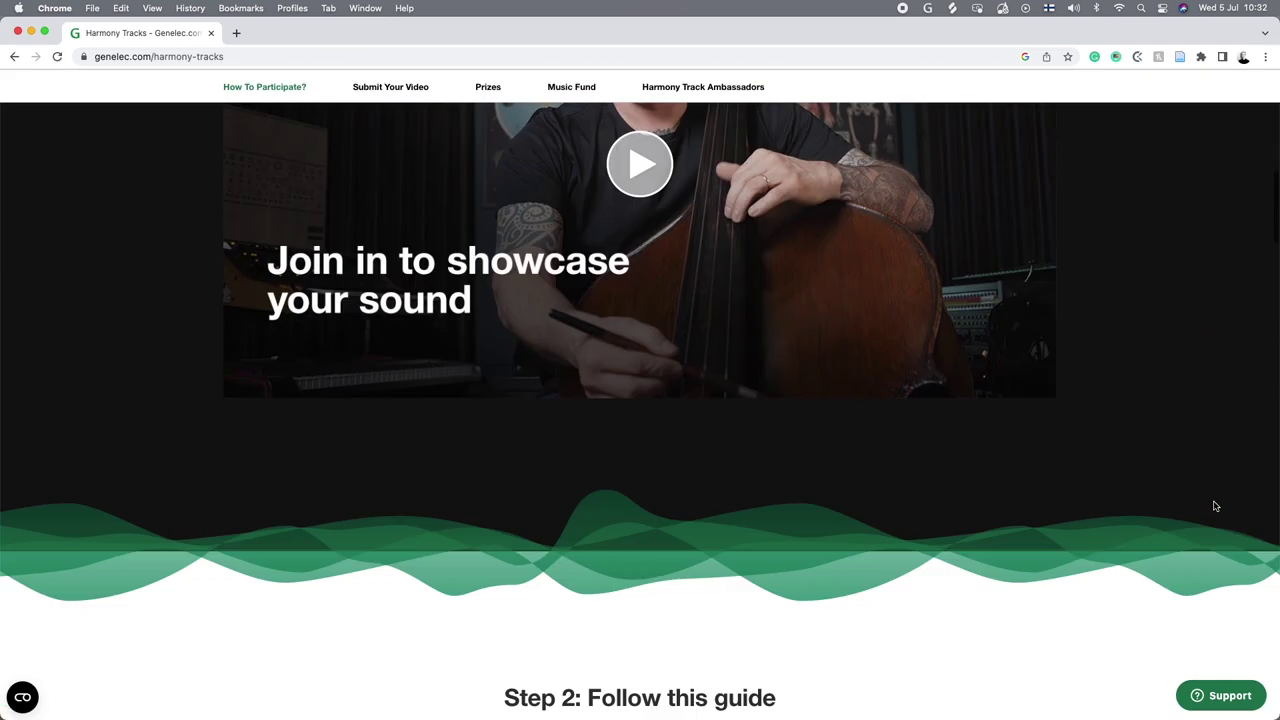
pyautogui.scroll(-15, 1215, 506)
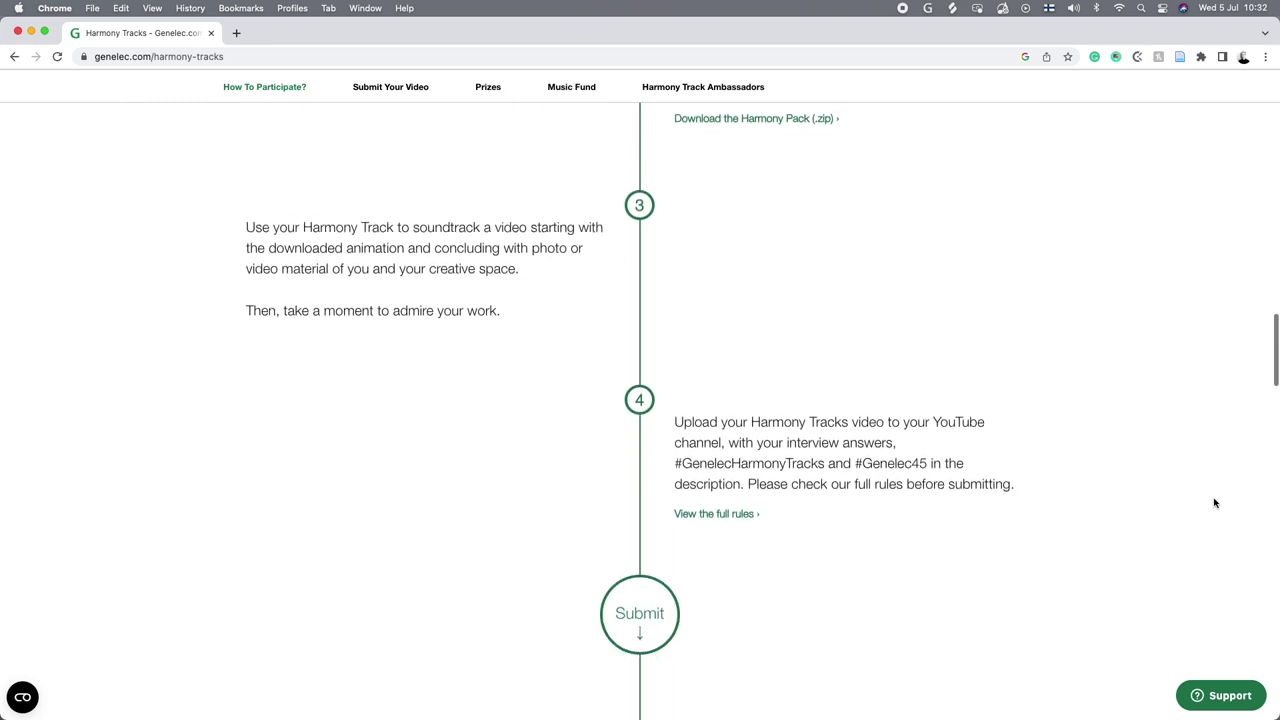
pyautogui.scroll(-6, 1215, 503)
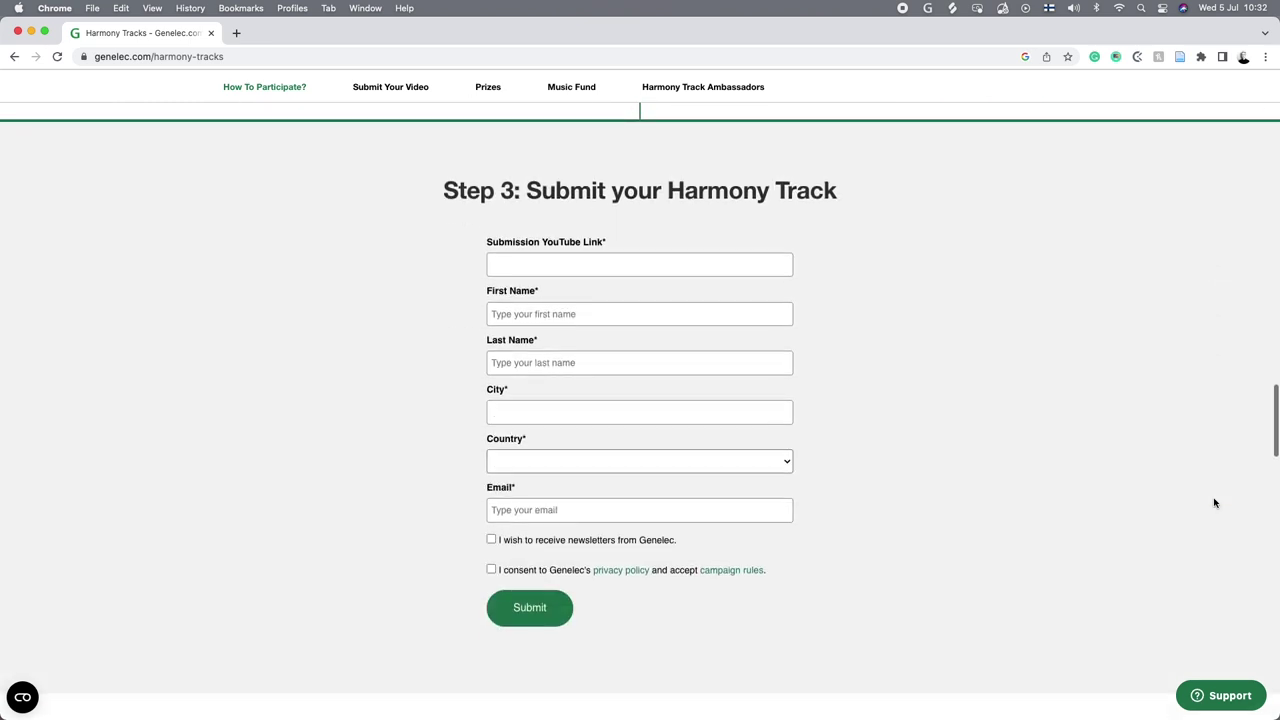
pyautogui.scroll(20, 300, 223)
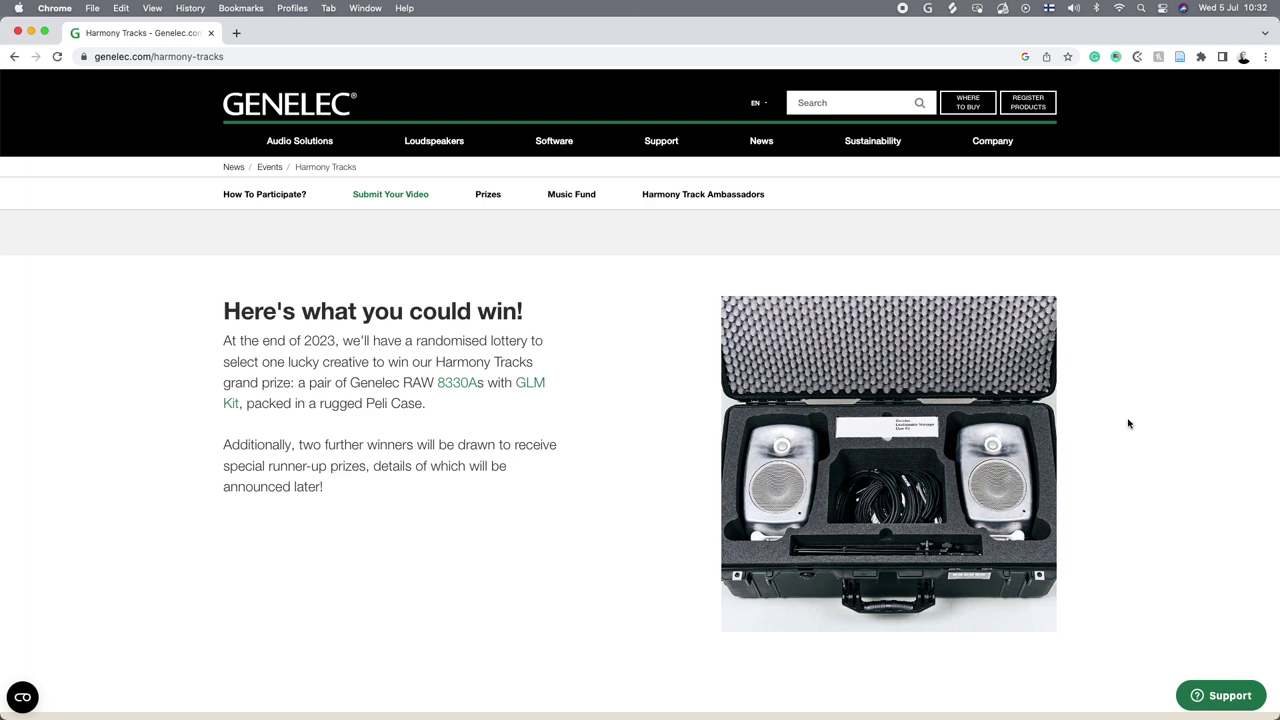